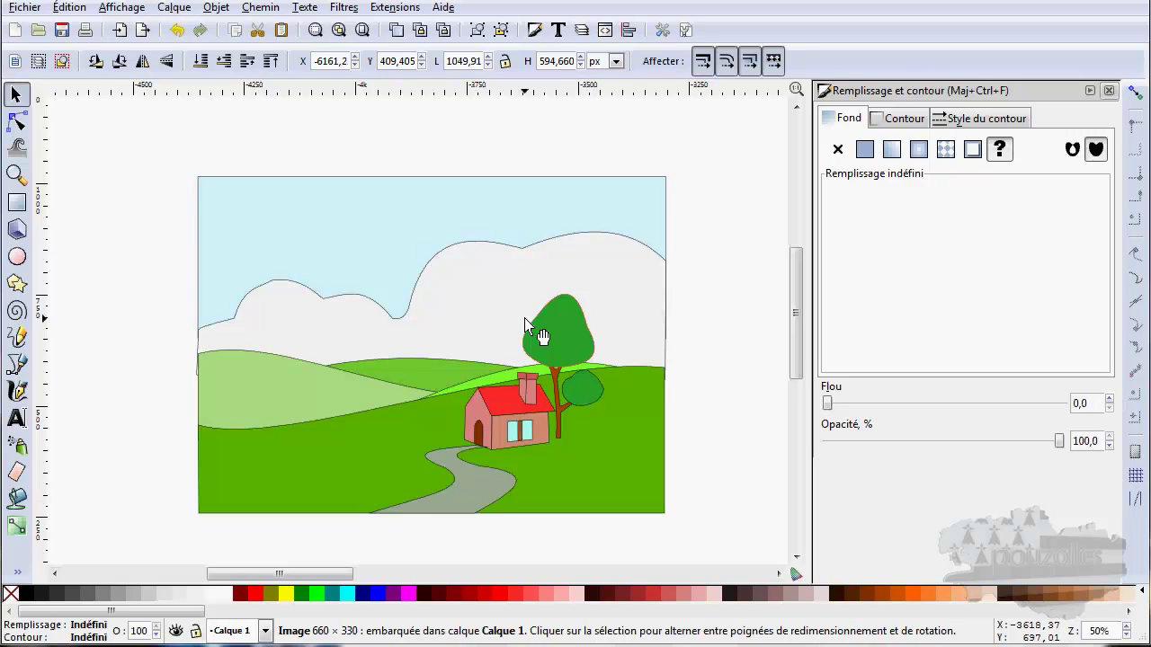
Close the docked Fill and Stroke (Remplissage et contour) panel so the landscape spans the canvas
click(1108, 92)
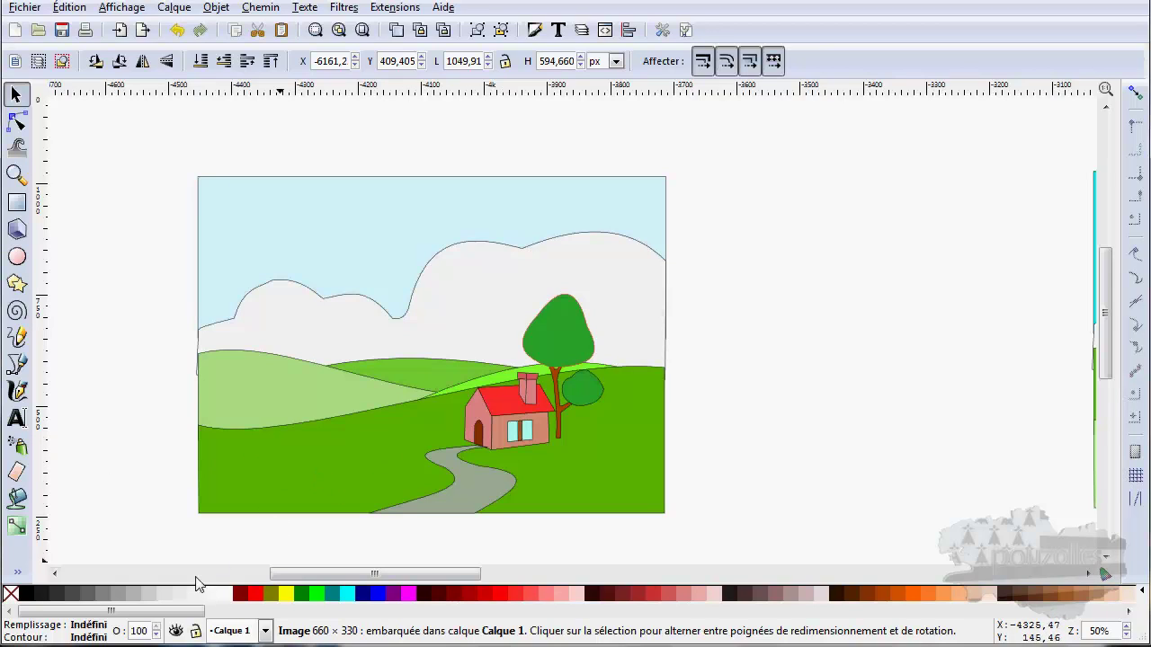
mouse_move(288, 574)
mouse_down()
mouse_move(131, 578)
mouse_move(285, 576)
mouse_up()
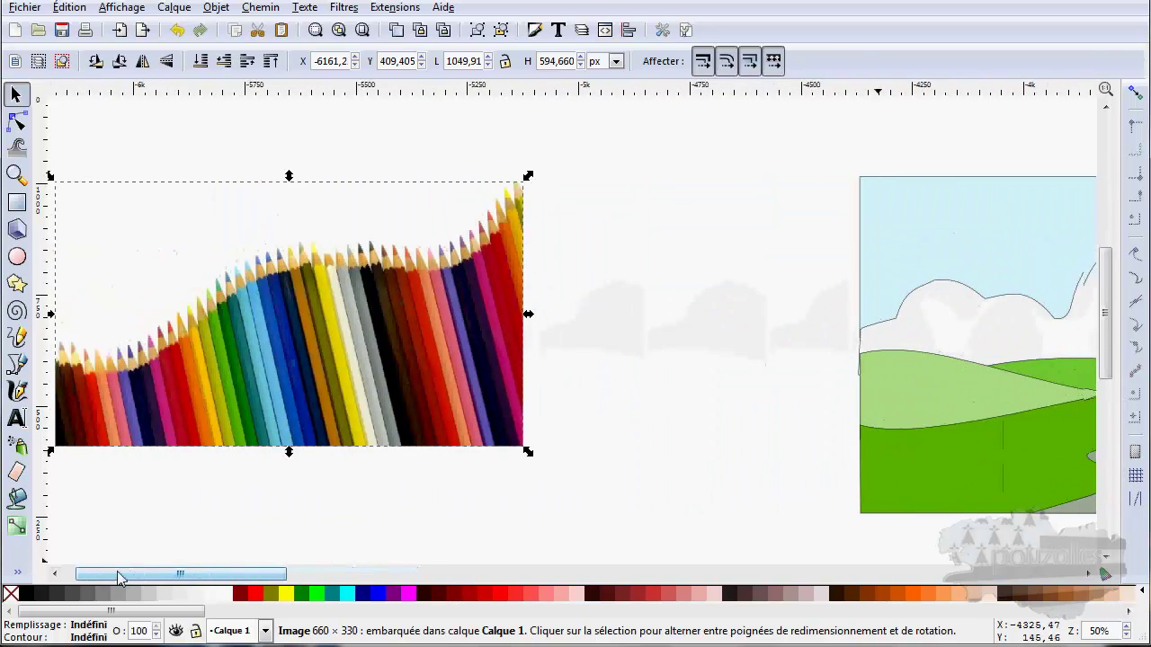
mouse_move(203, 611)
mouse_down()
mouse_move(132, 613)
mouse_move(348, 617)
mouse_move(213, 615)
mouse_up()
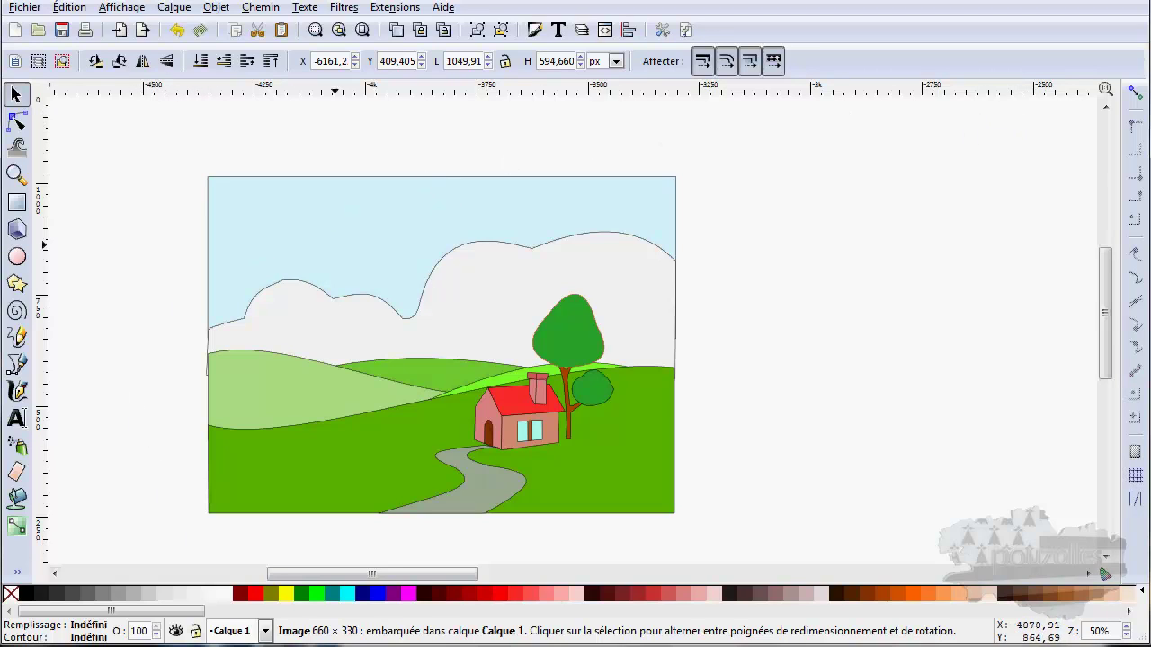
Give the embedded image a flat salmon fill d38c70, then close Fill and Stroke again
click(90, 633)
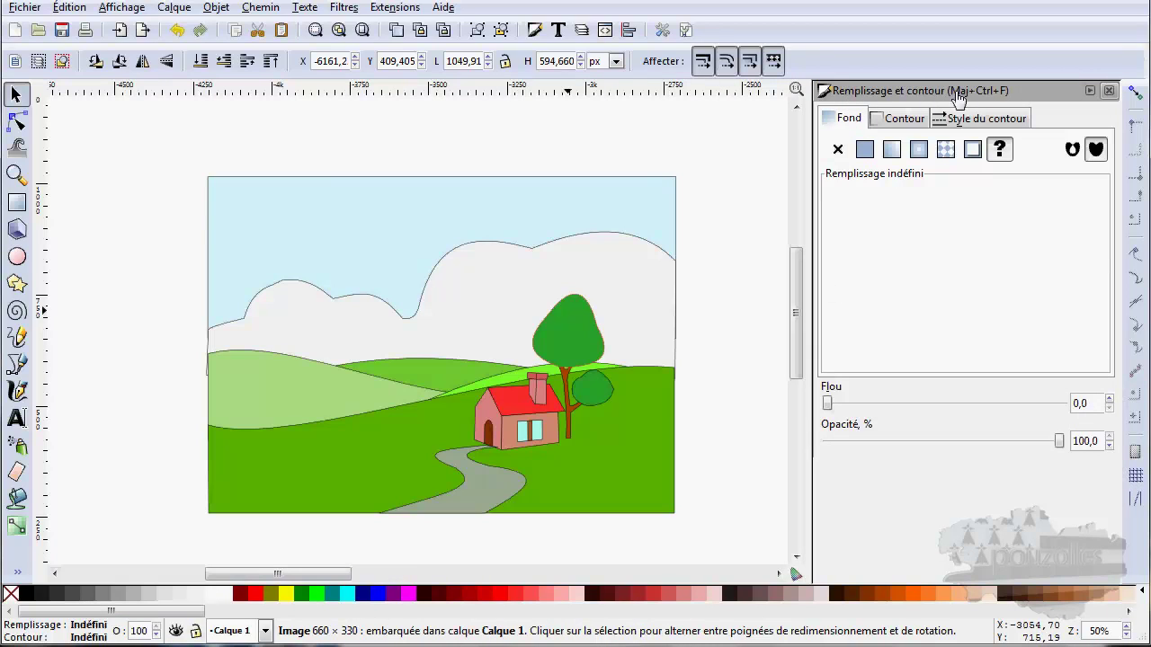
click(865, 150)
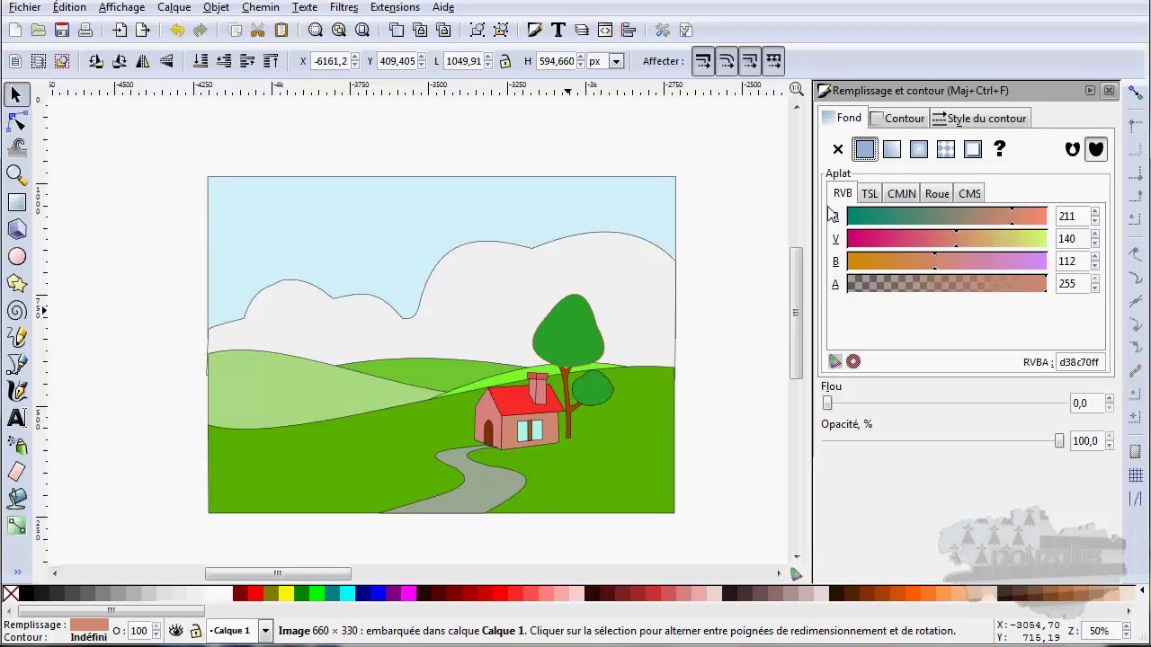
click(1110, 92)
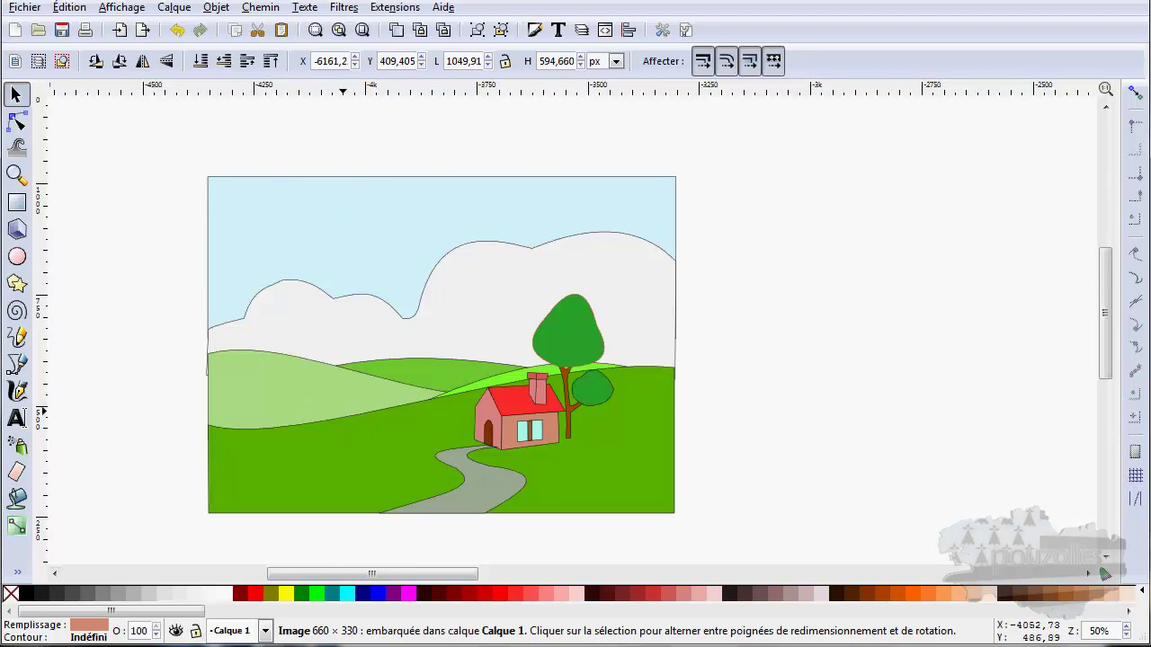
scroll(341, 412, up, 1)
drag(377, 402, 406, 428)
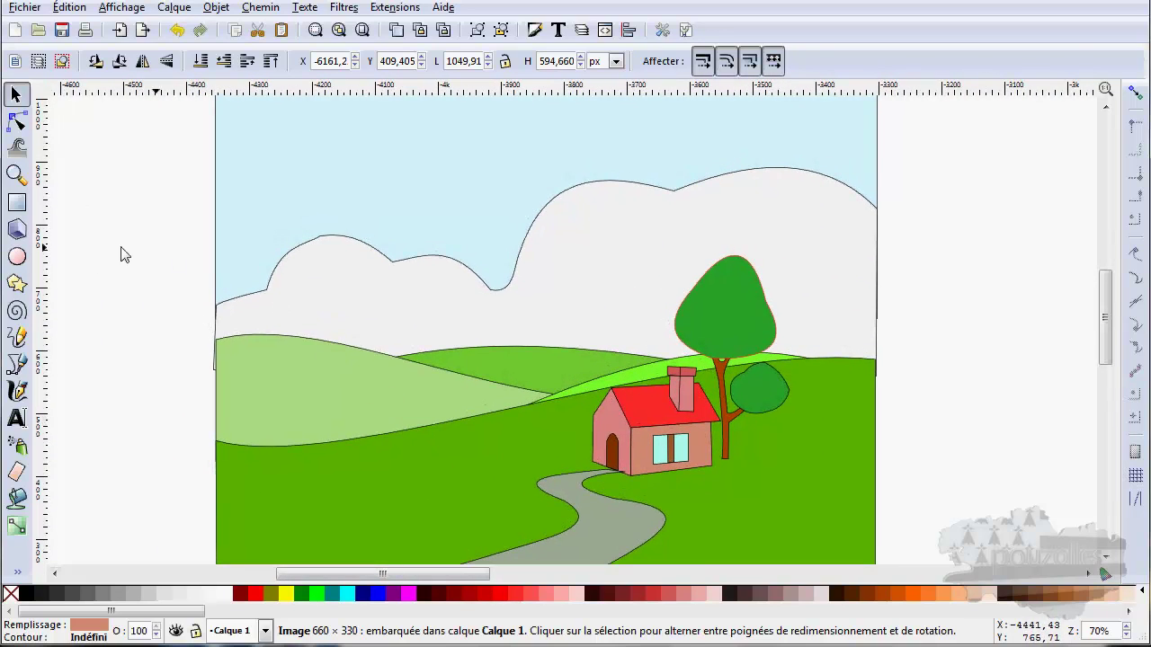
click(18, 572)
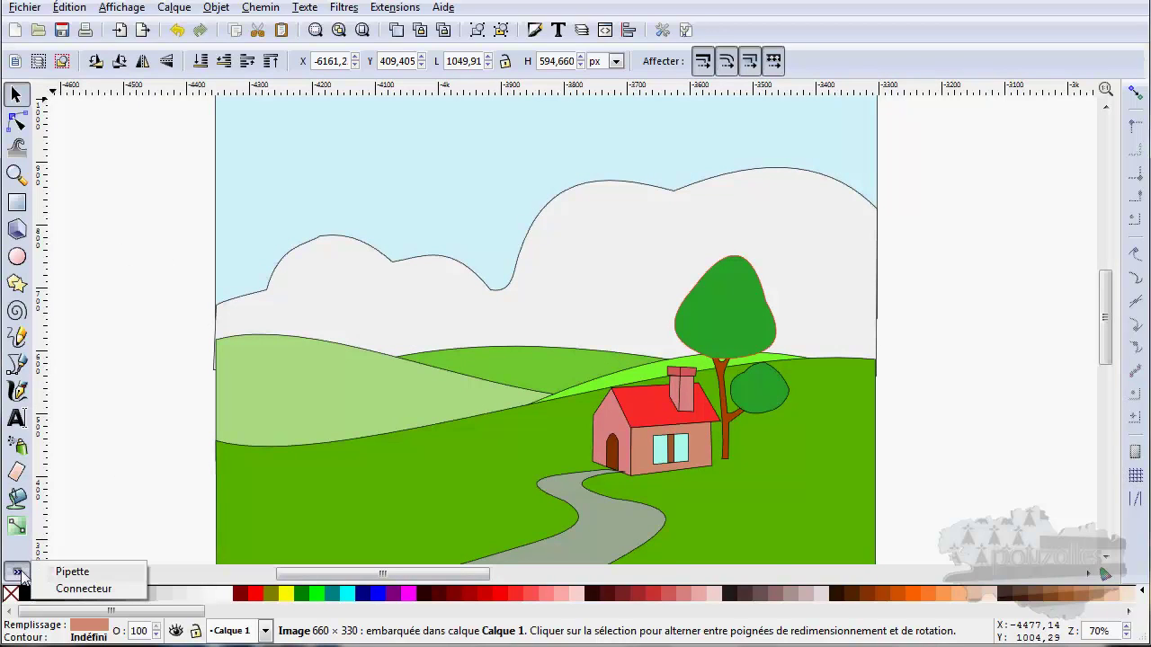
click(70, 572)
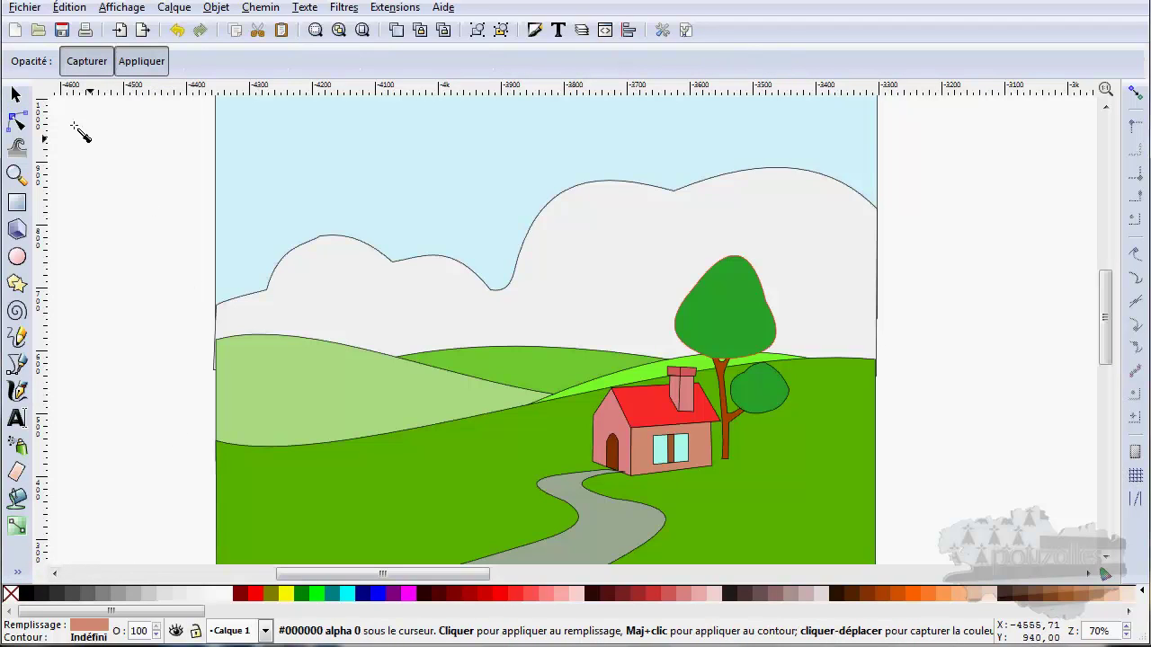
click(16, 94)
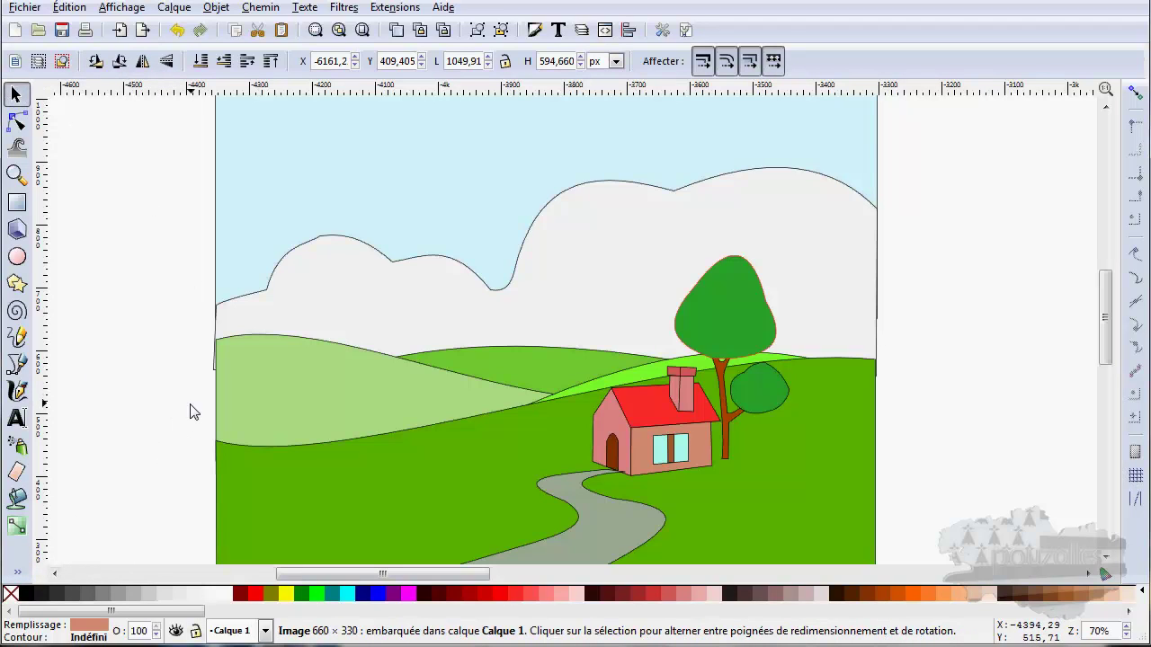
key(d)
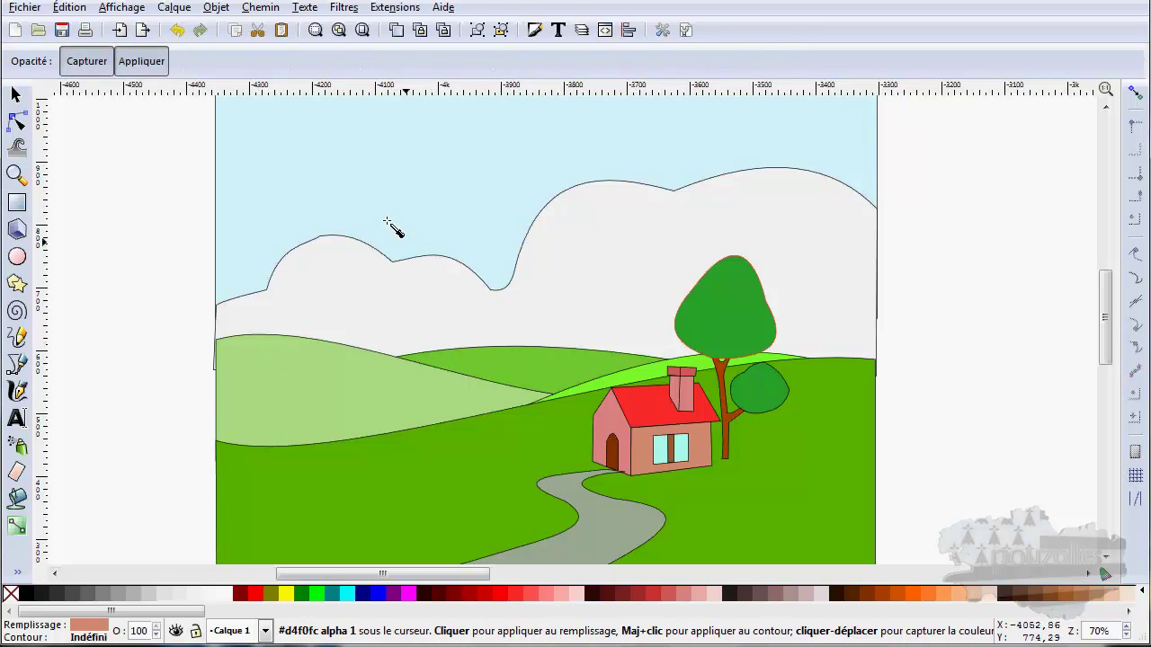
click(16, 95)
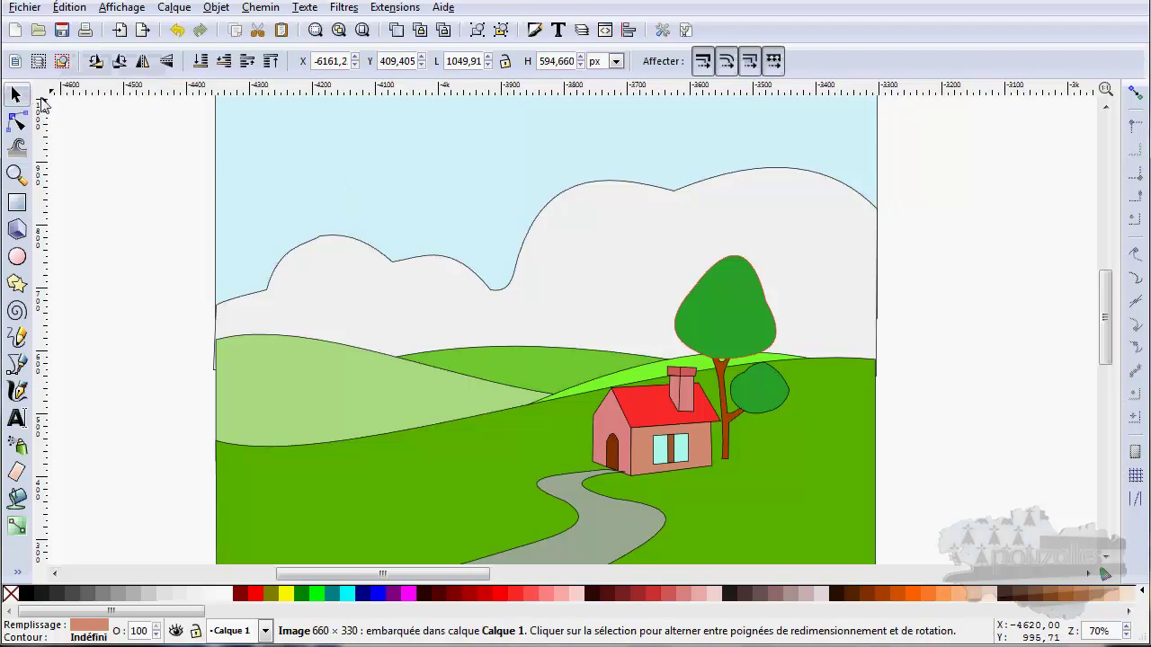
Select the tree canopy and Pipette-sample grass, sky and hills, ending on grass green #5bb400
click(734, 333)
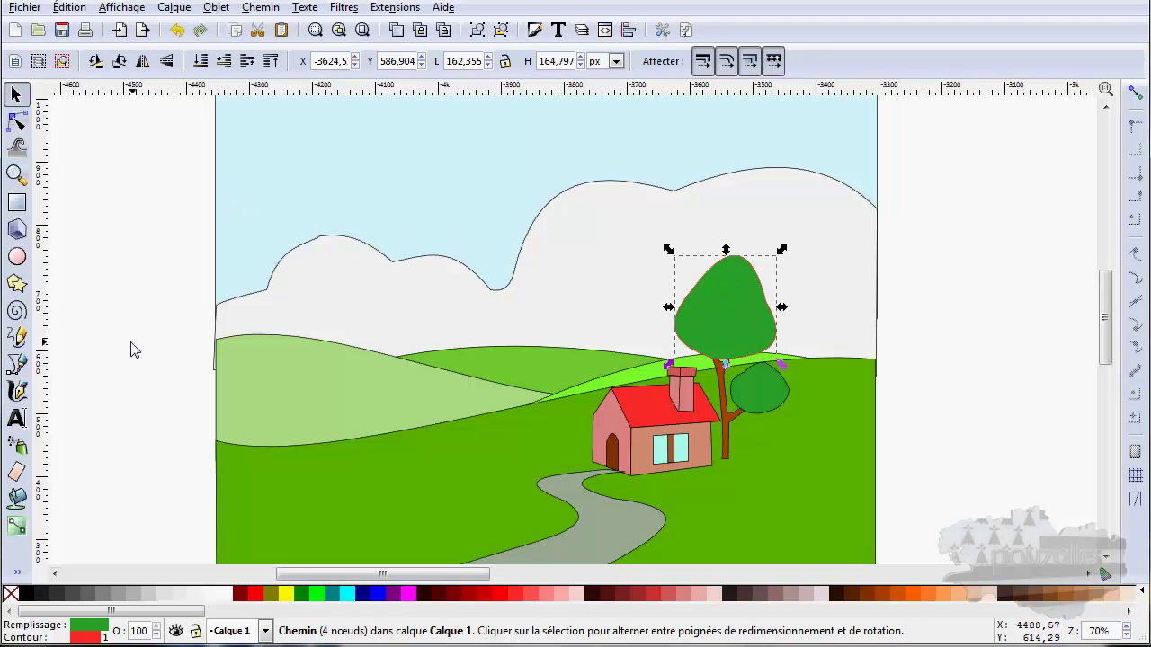
key(F7)
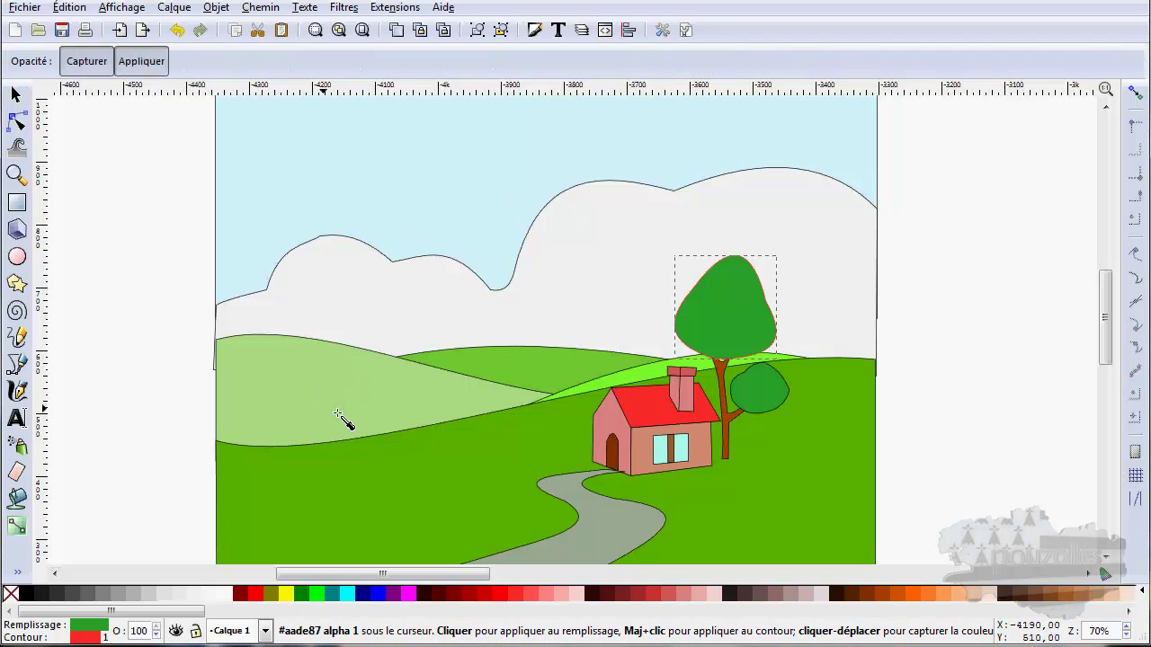
click(316, 485)
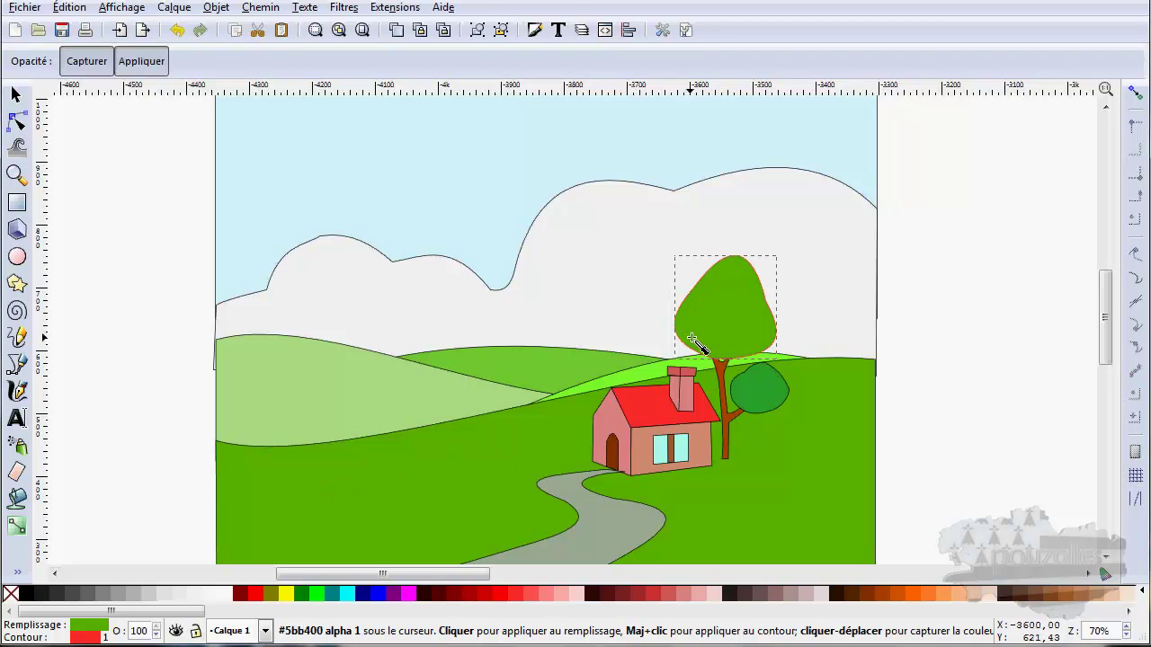
click(491, 183)
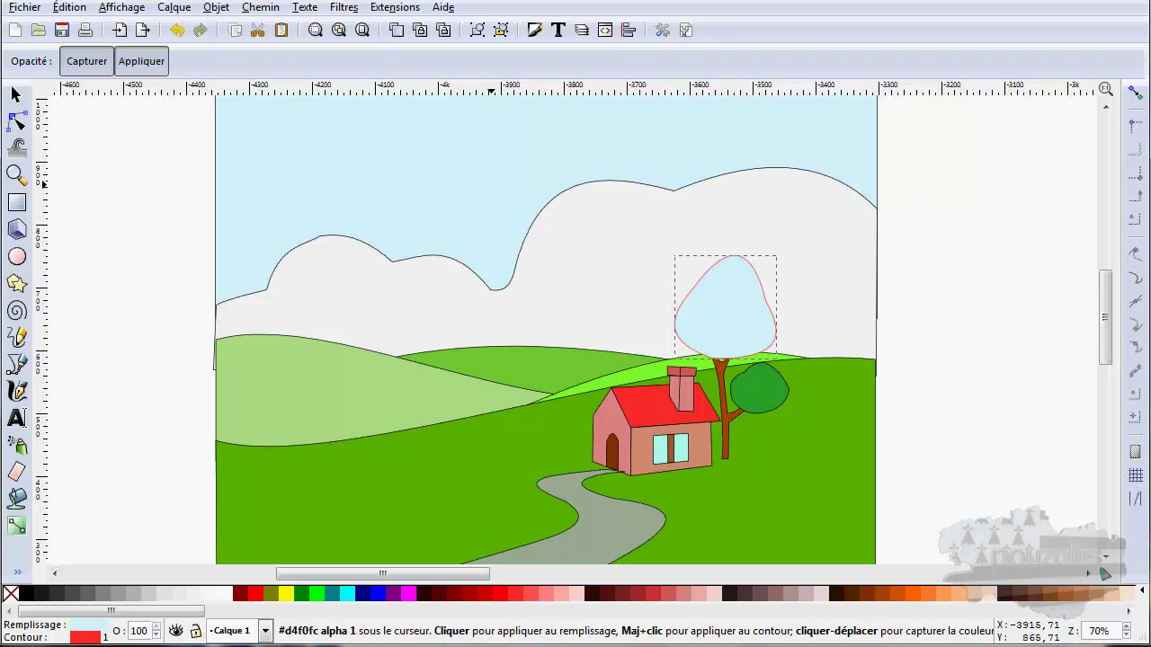
click(430, 404)
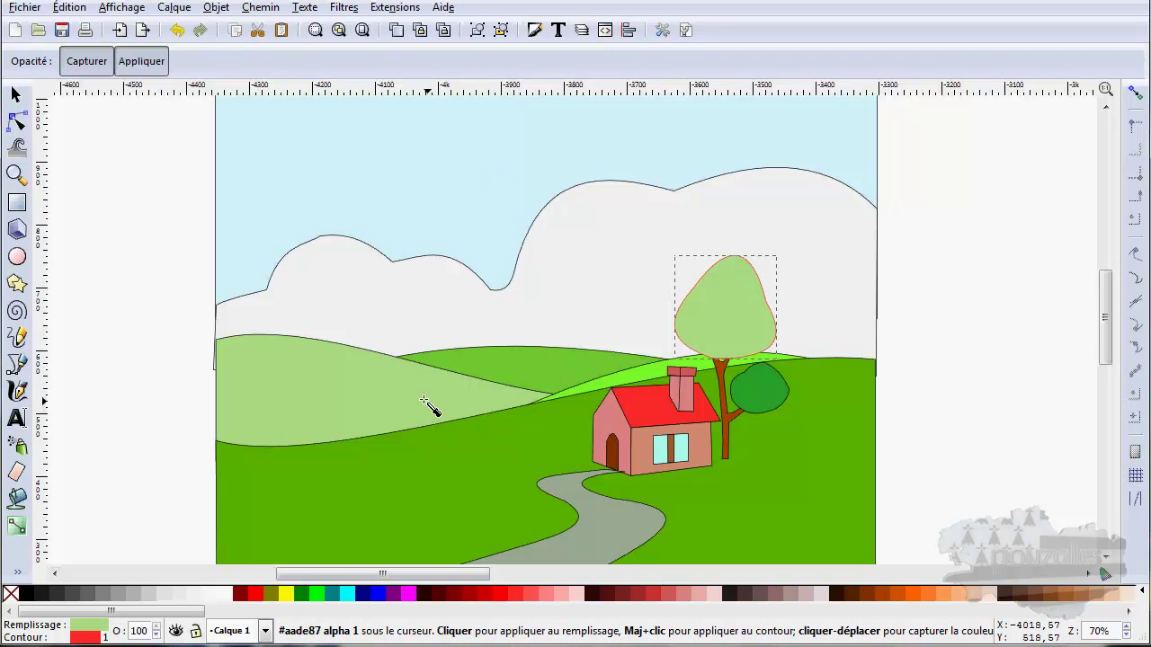
click(597, 365)
click(522, 463)
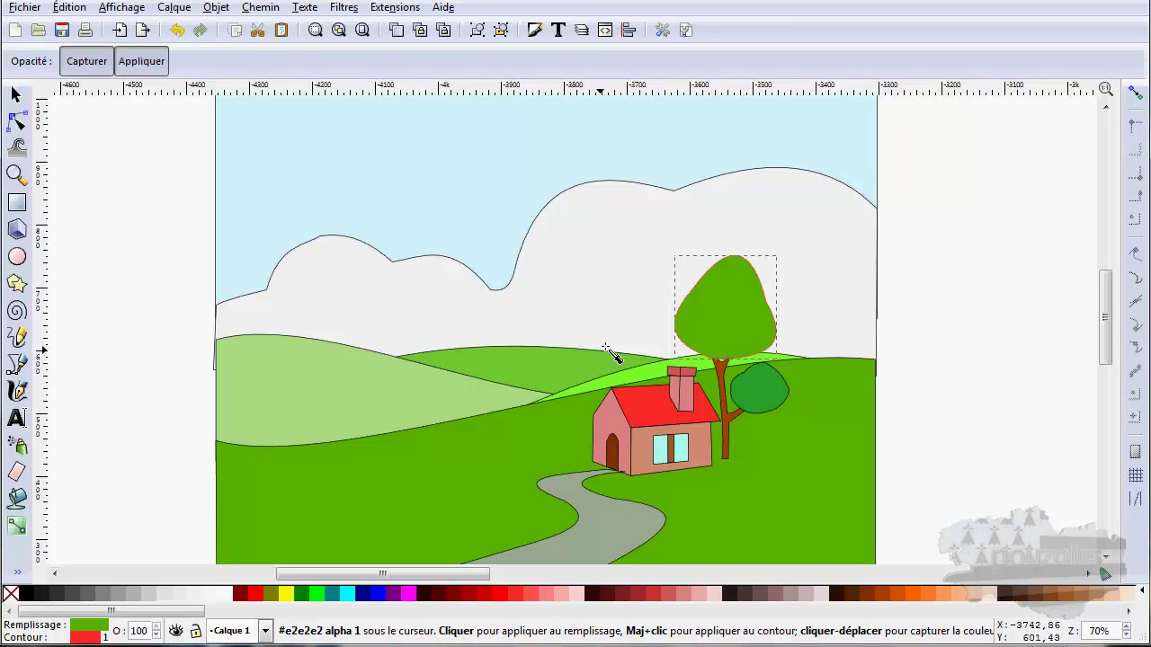
With the Dropper, keep the crown's green fill and set its outline to the path's grey #9dac93
scroll(601, 346, right, 1)
scroll(601, 347, right, 1)
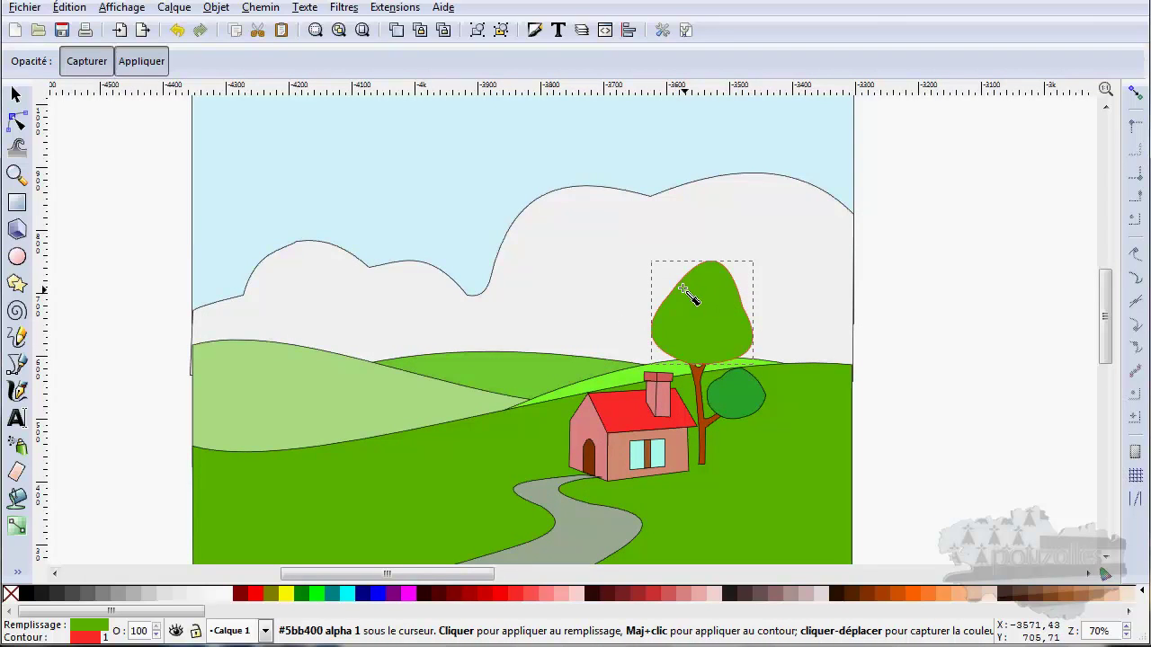
scroll(684, 289, up, 1)
scroll(683, 290, up, 2)
scroll(684, 289, up, 1)
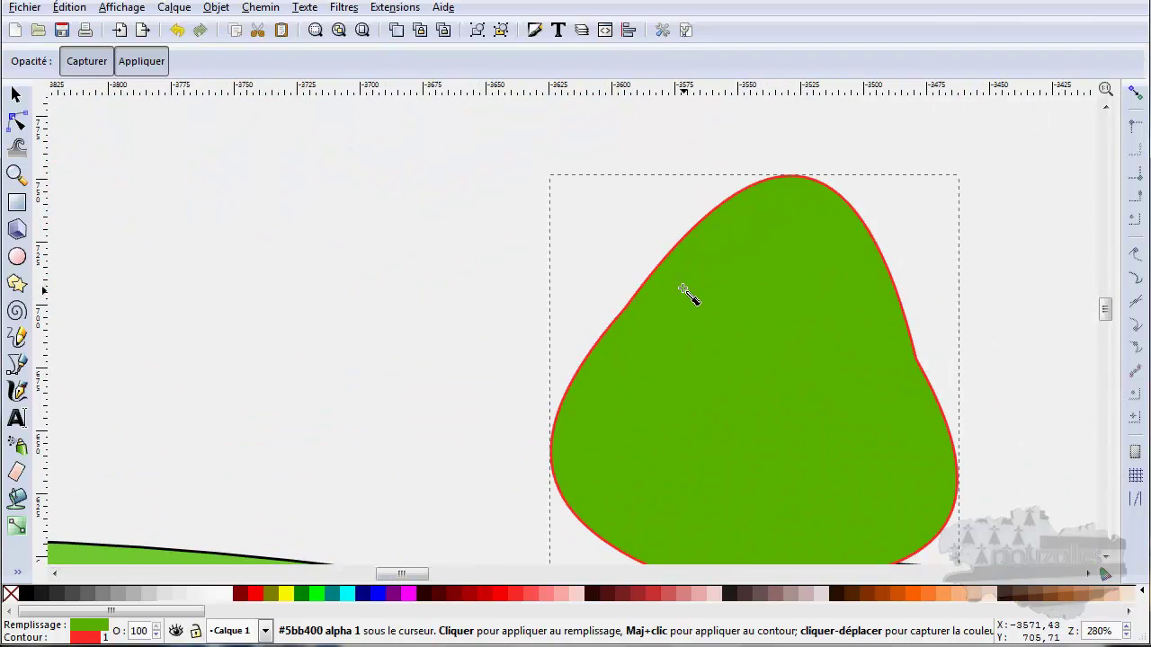
scroll(683, 289, down, 2)
scroll(684, 289, down, 1)
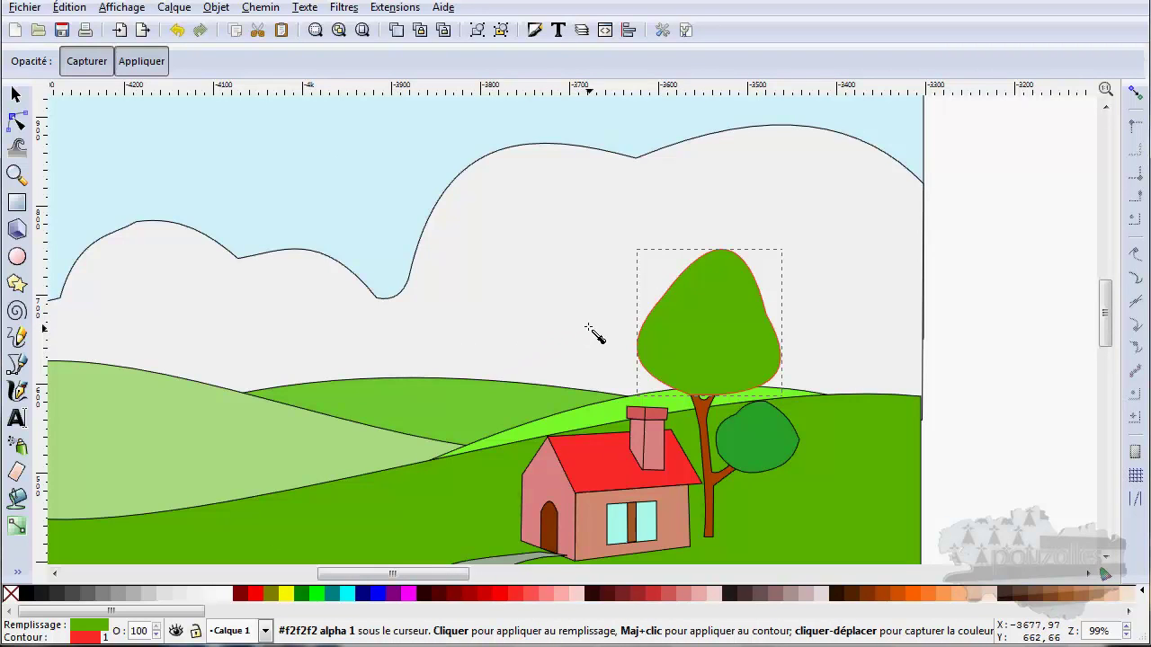
scroll(545, 337, down, 2)
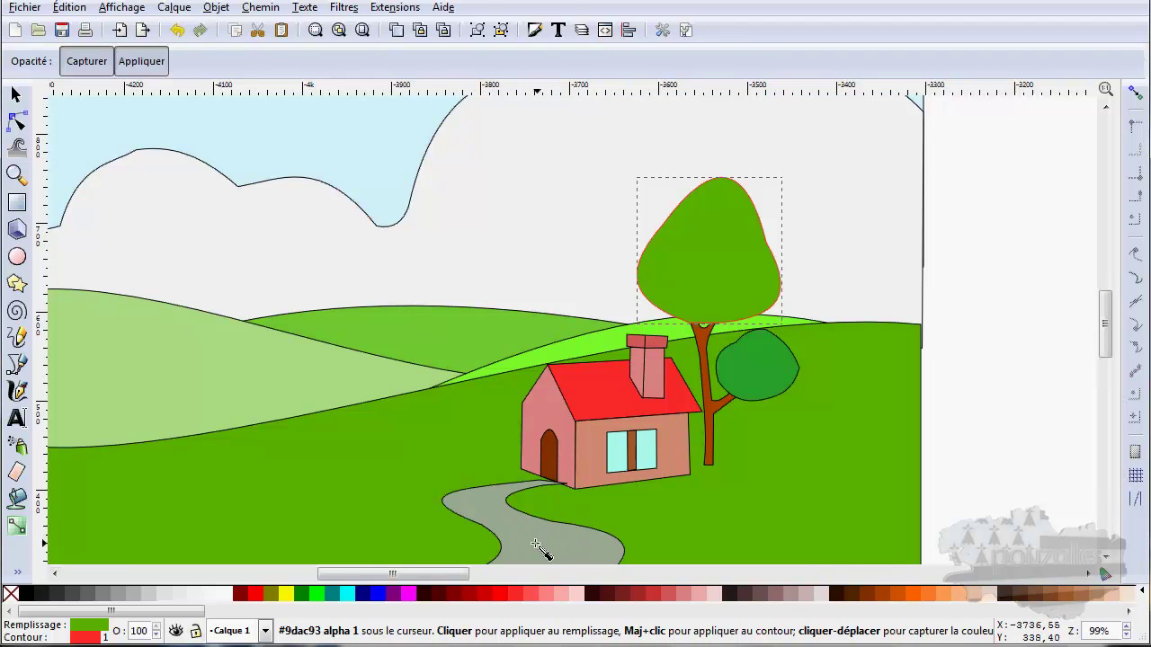
click(535, 545)
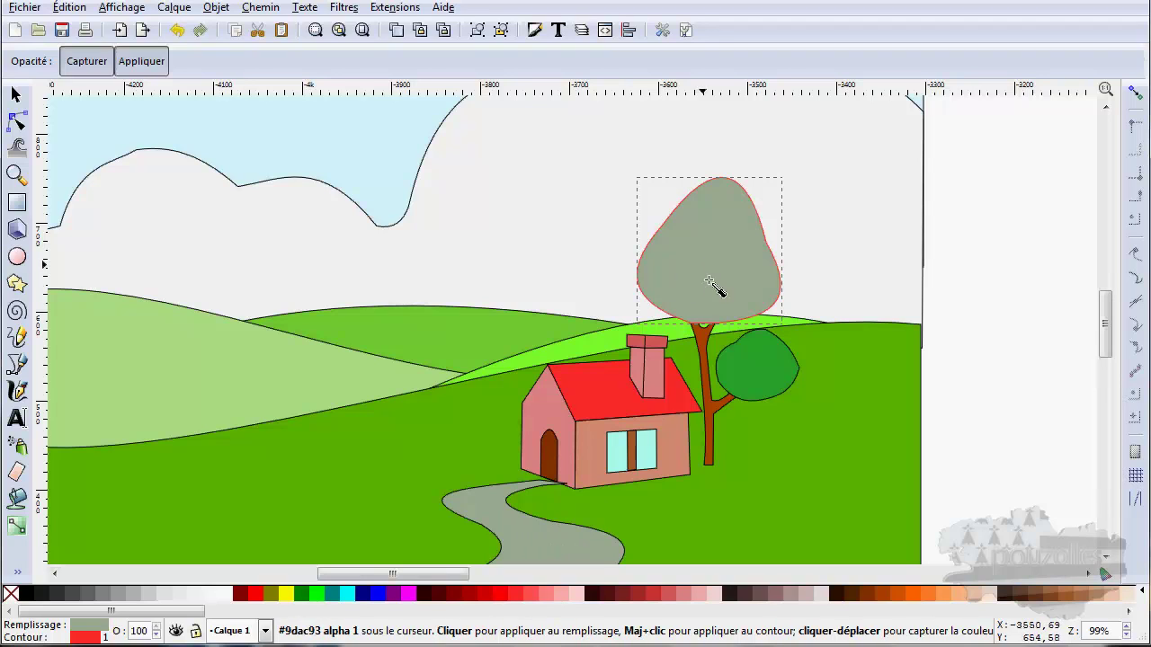
click(769, 421)
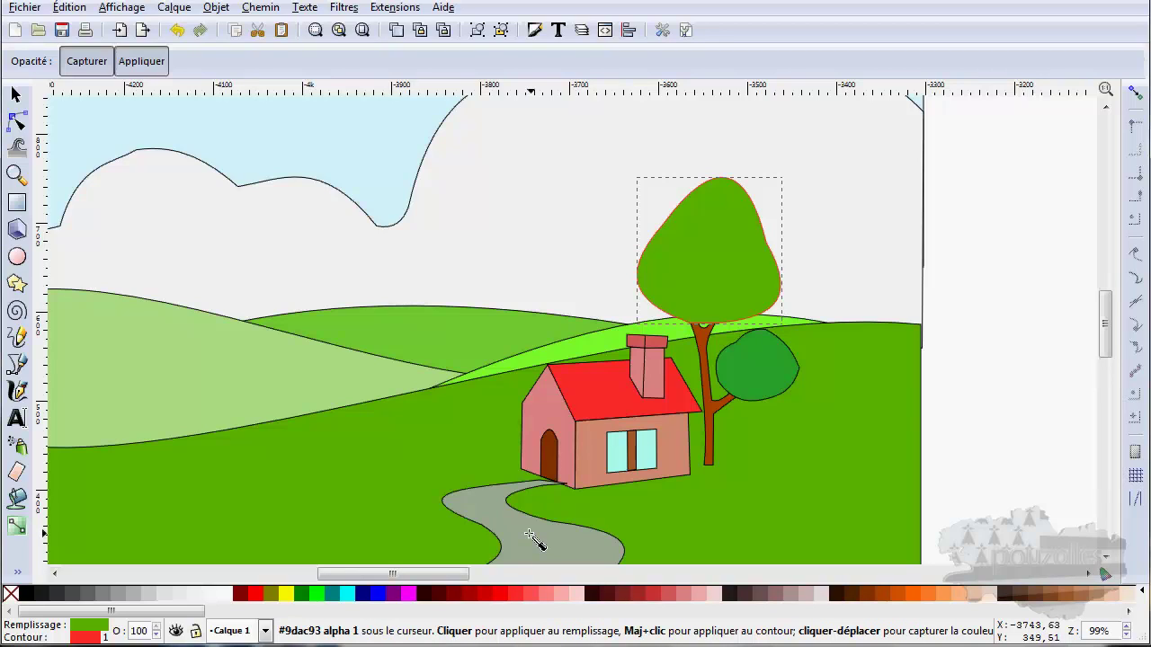
shift+click(530, 535)
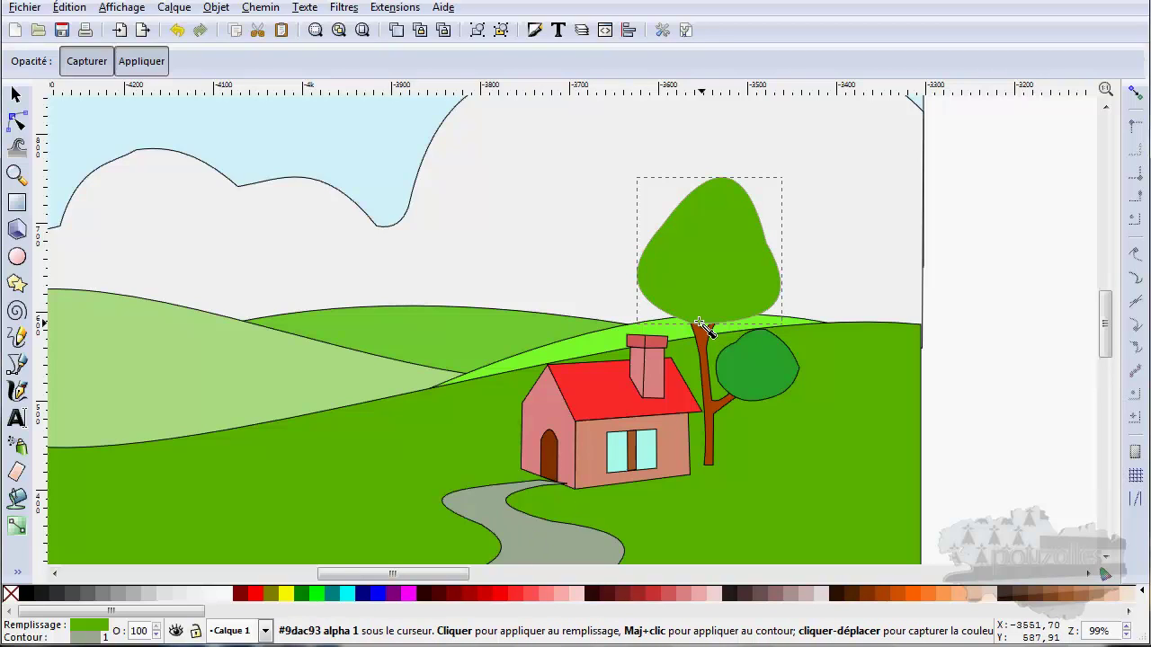
Zoom in on the trunk, sample its brown into the crown fill, then undo it
scroll(699, 324, up, 1)
scroll(700, 324, up, 2)
scroll(665, 324, up, 2)
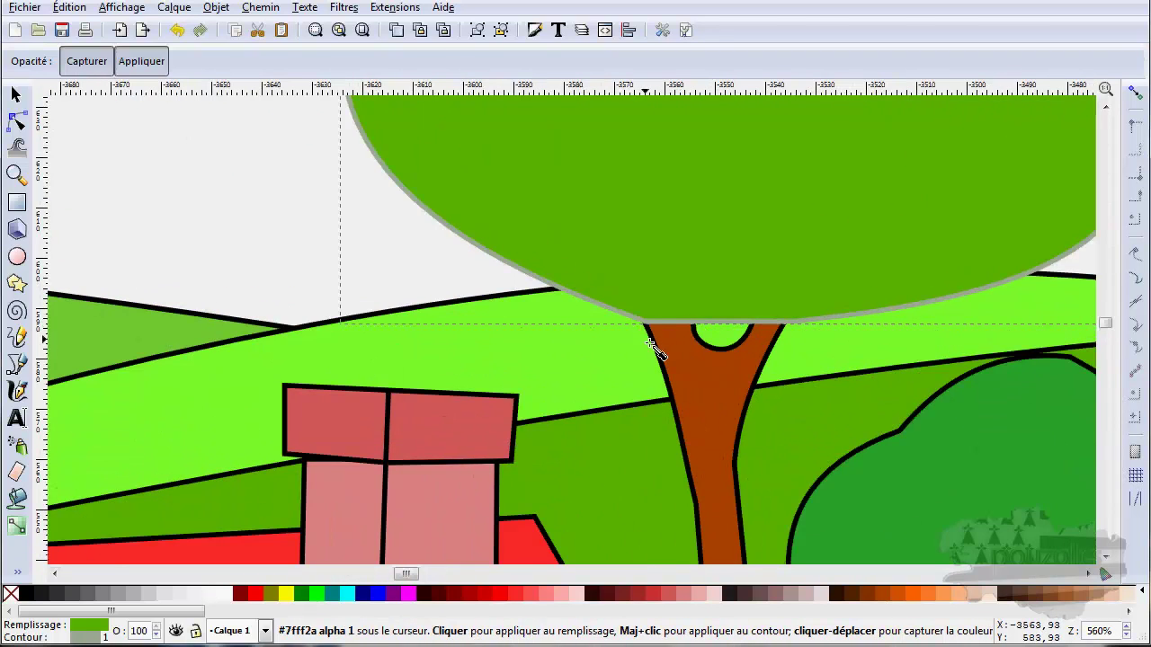
click(706, 403)
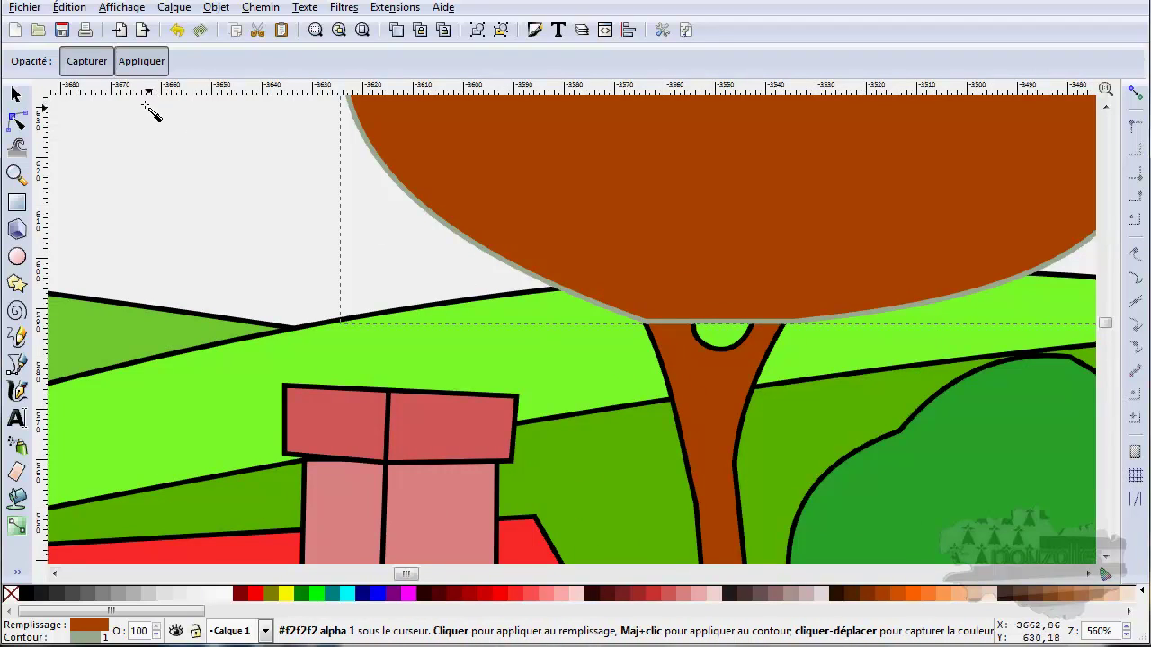
key(ctrl+z)
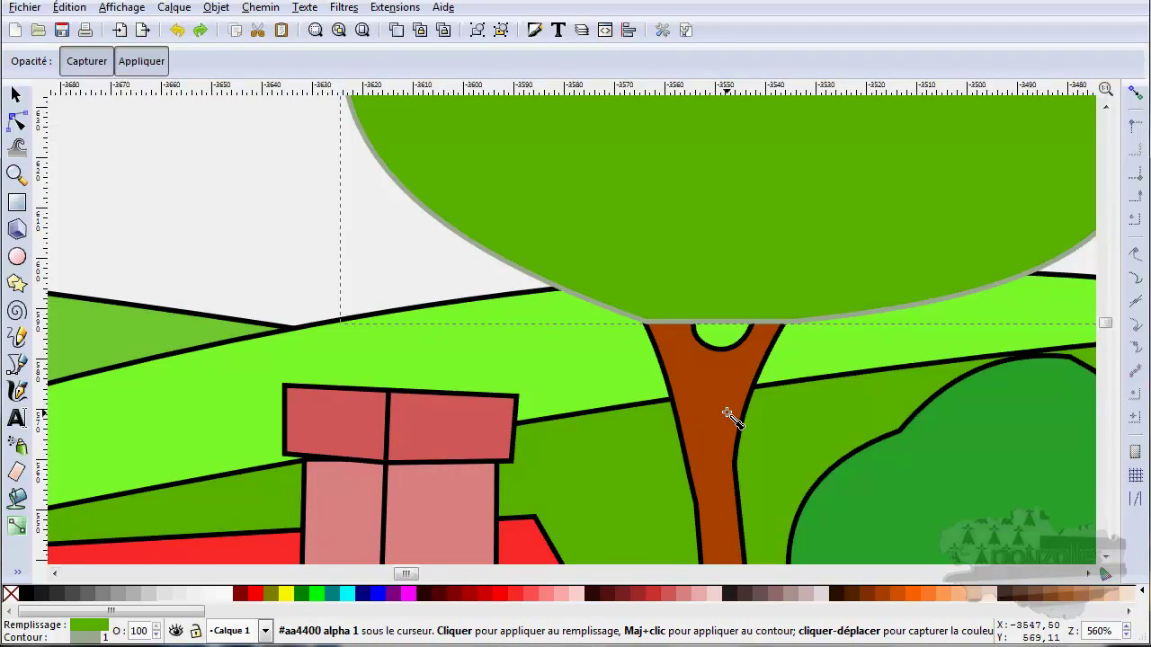
Shift-sample the trunk, then a black outline, to make the crown's stroke black, and zoom out
shift+click(709, 406)
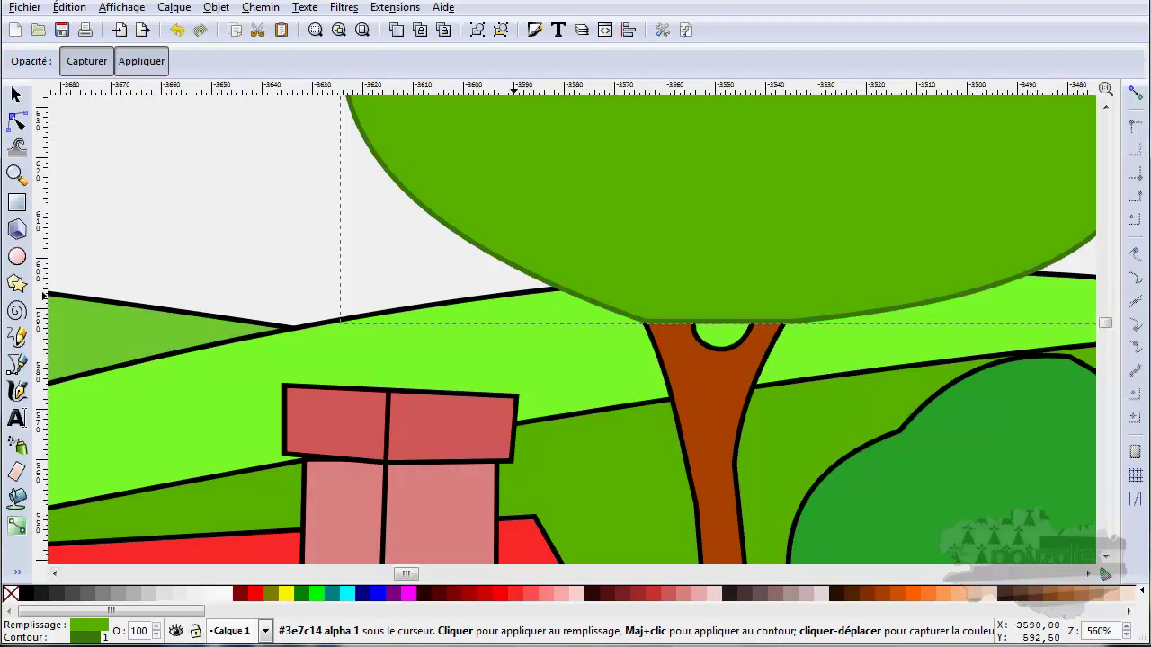
shift+click(505, 298)
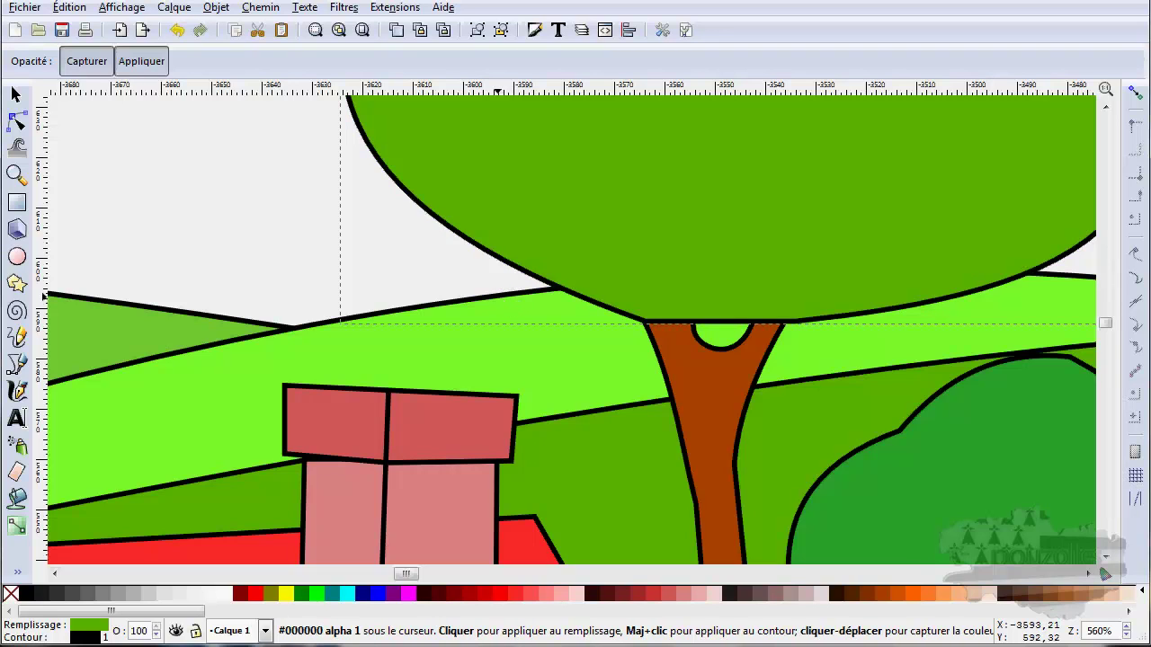
ctrl+scroll(601, 333, down, 2)
ctrl+scroll(601, 333, down, 1)
ctrl+scroll(601, 333, down, 1)
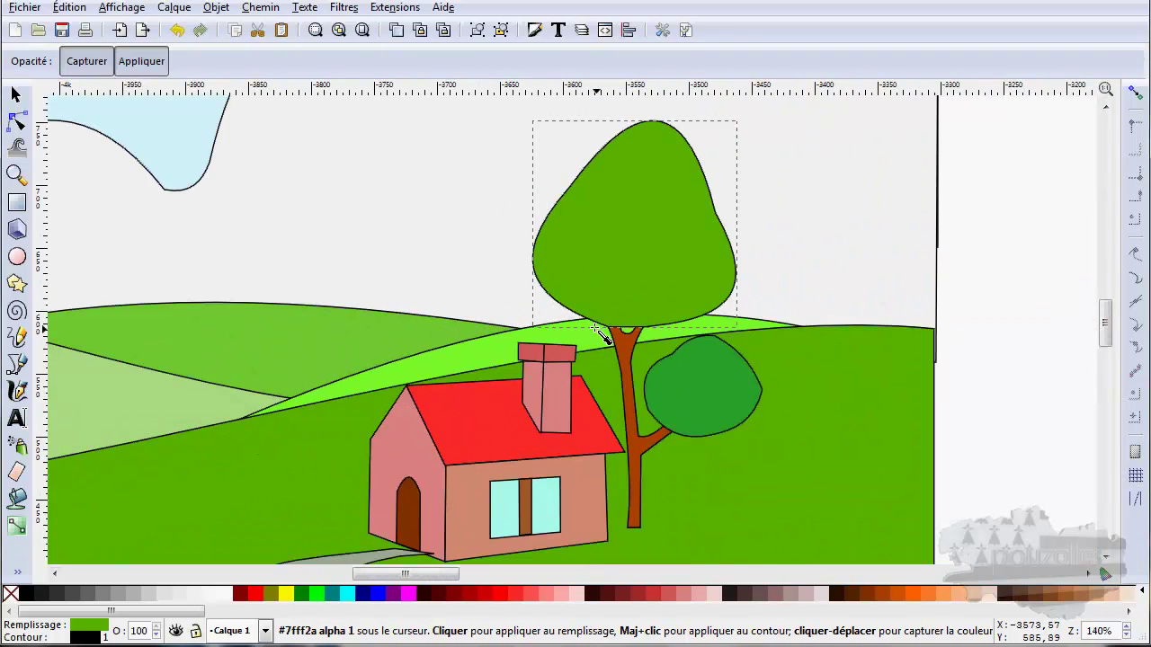
ctrl+scroll(601, 332, down, 1)
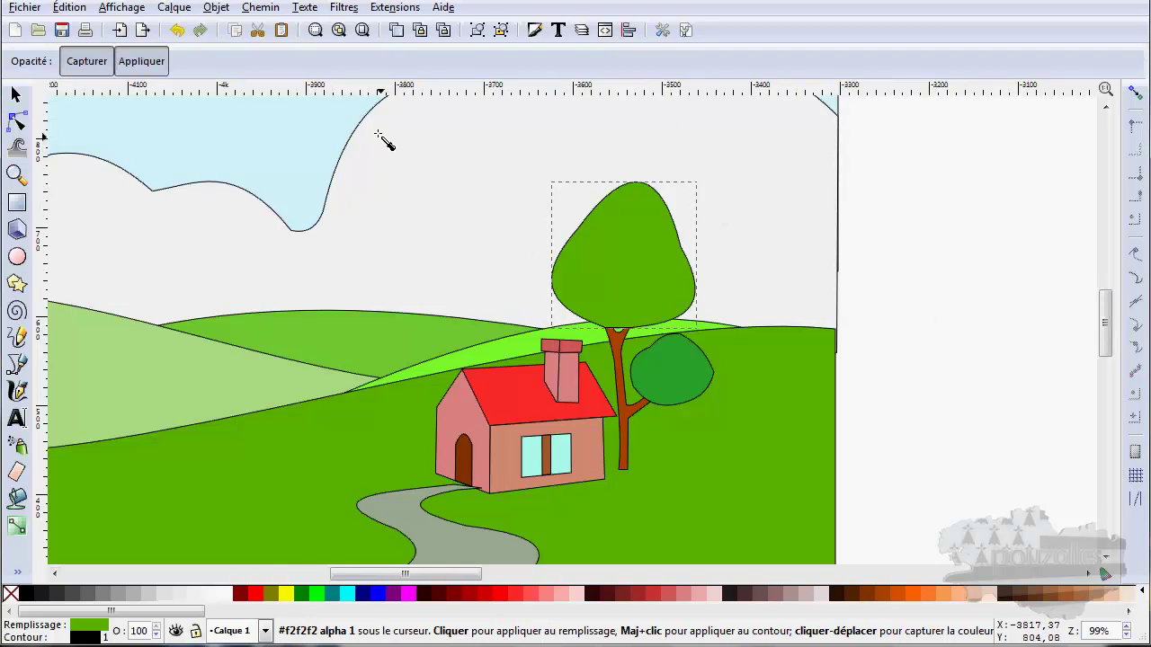
mouse_move(379, 136)
mouse_down()
mouse_move(307, 214)
mouse_move(261, 234)
mouse_up()
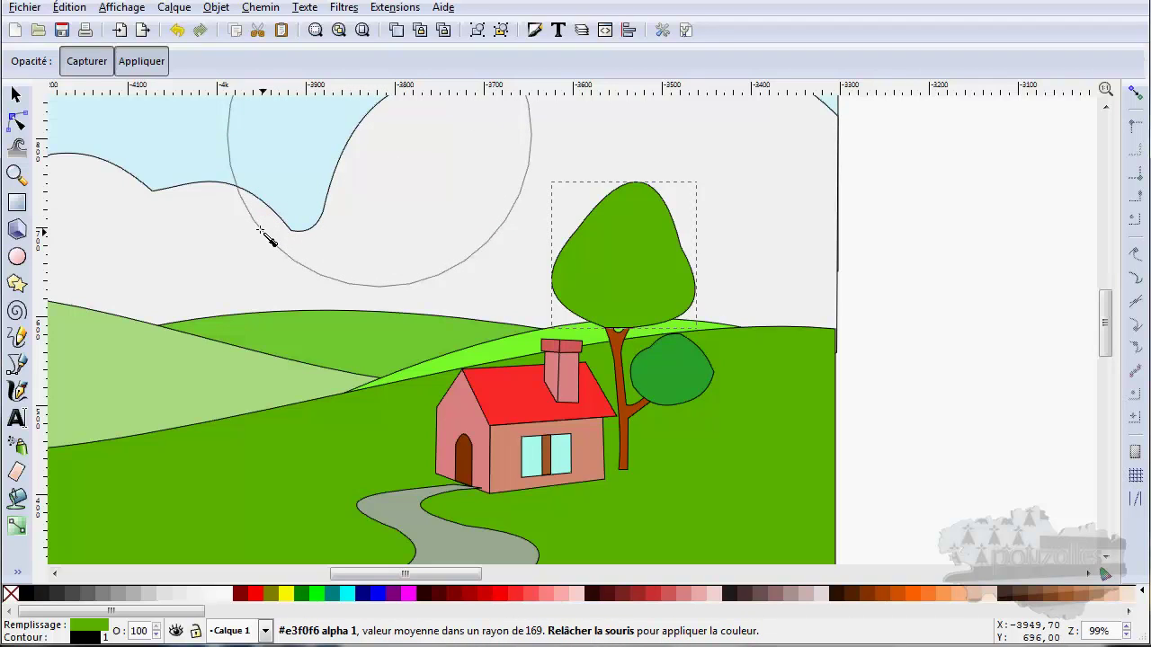
Try averaged sky and hill colours and purple on the crown, ending with the bush's dark green
drag(262, 234, 261, 234)
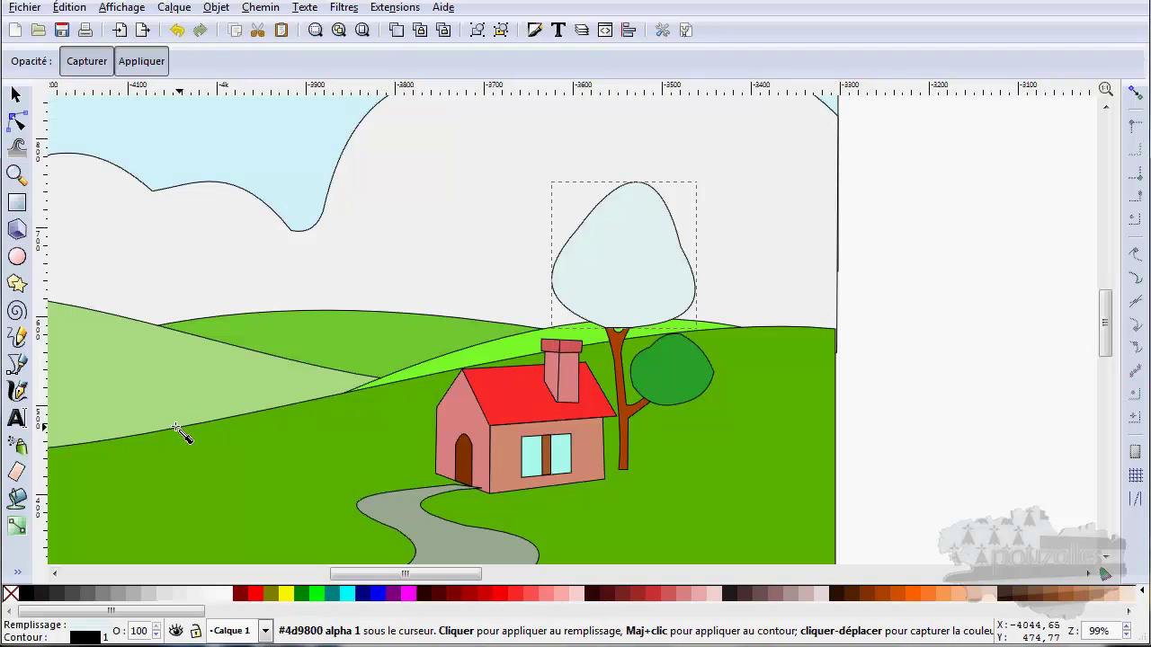
drag(177, 429, 186, 348)
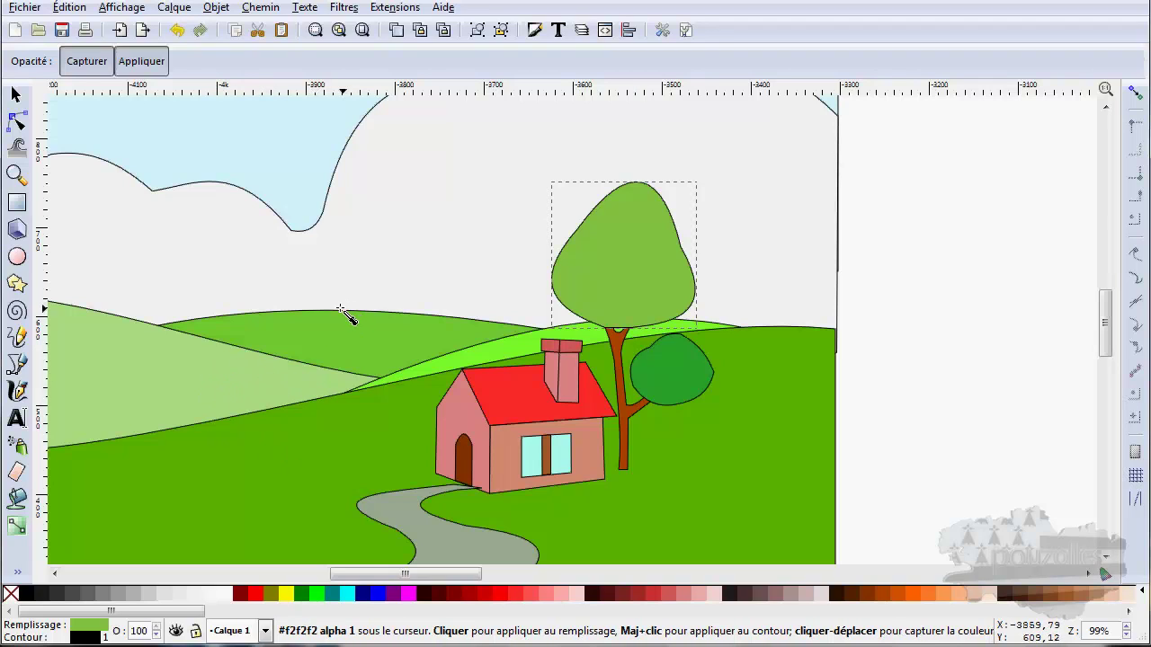
drag(341, 311, 379, 267)
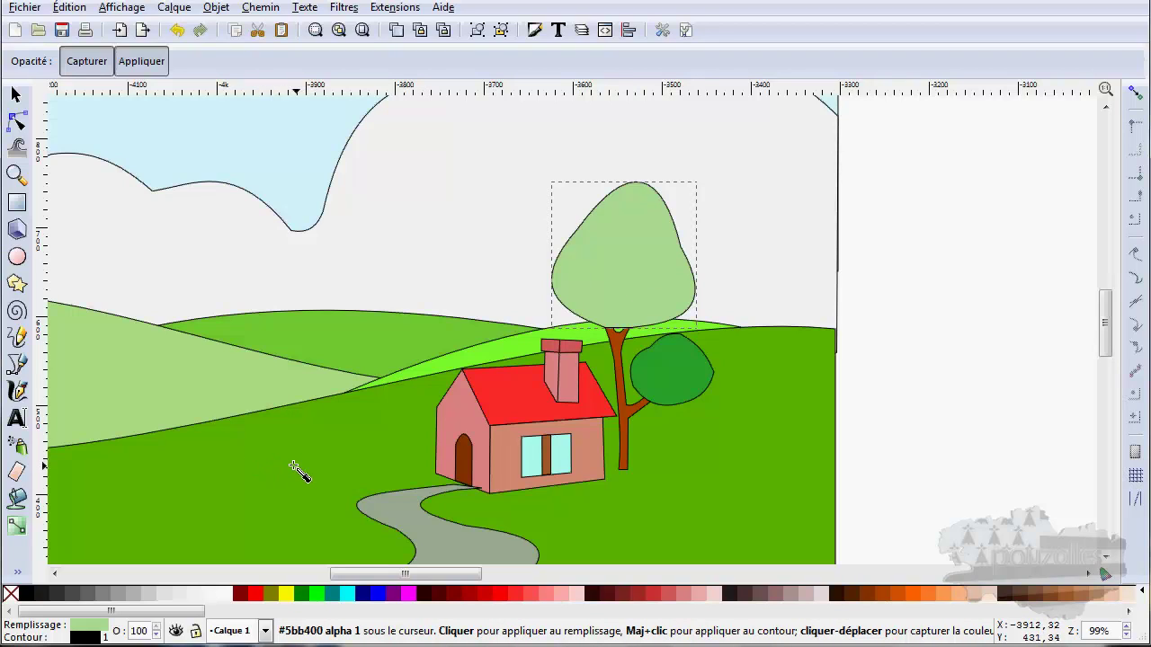
click(393, 594)
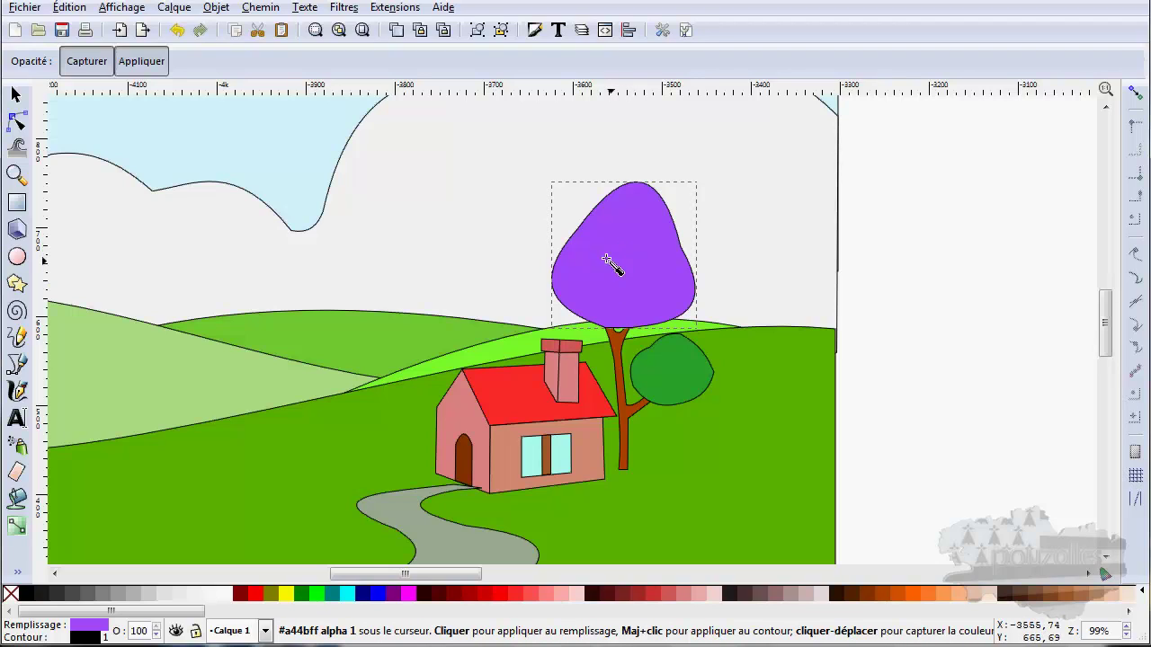
click(665, 372)
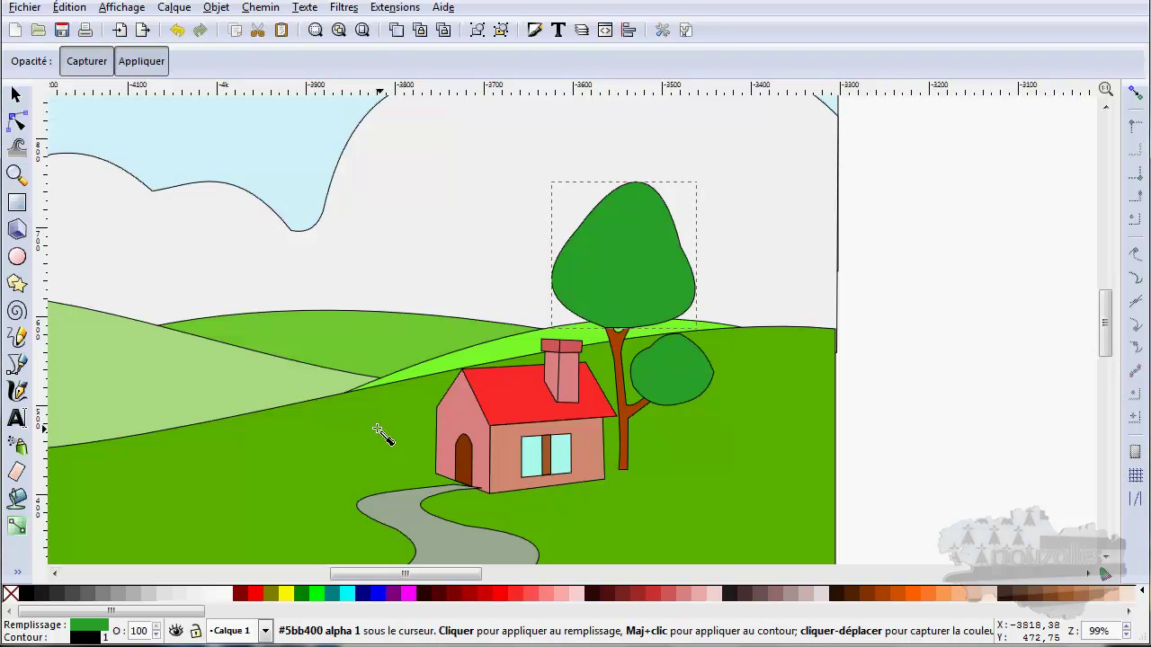
Zoom out, pan left, and move the pencils photo beside the landscape
ctrl+scroll(381, 436, down, 1)
ctrl+scroll(380, 432, down, 1)
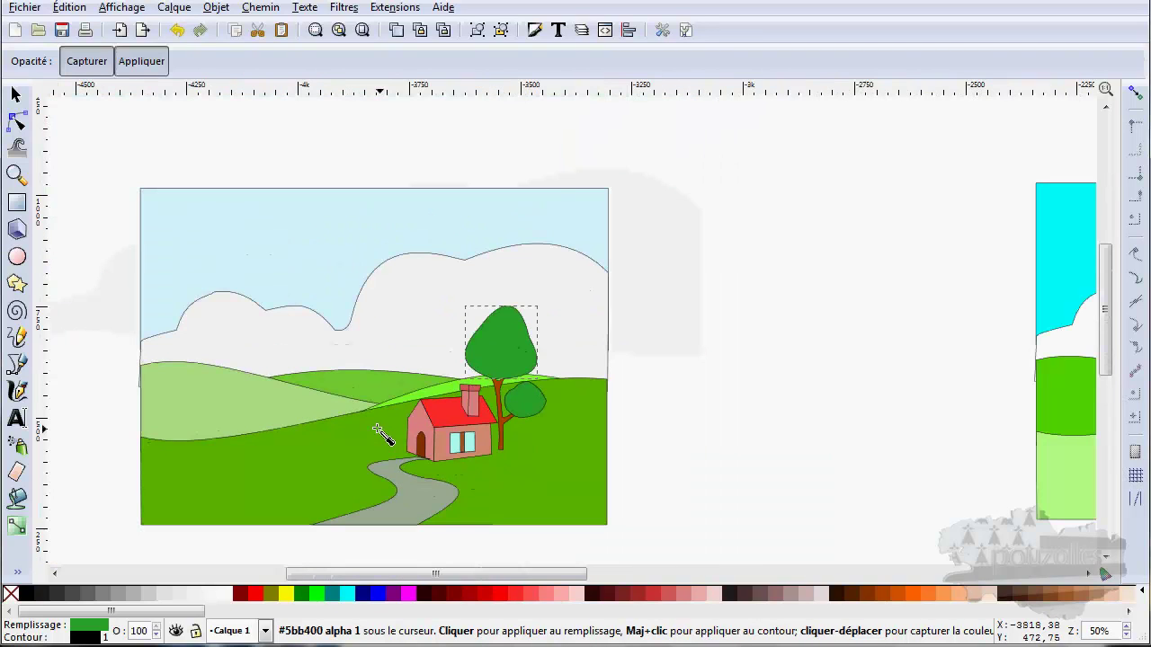
drag(437, 411, 673, 422)
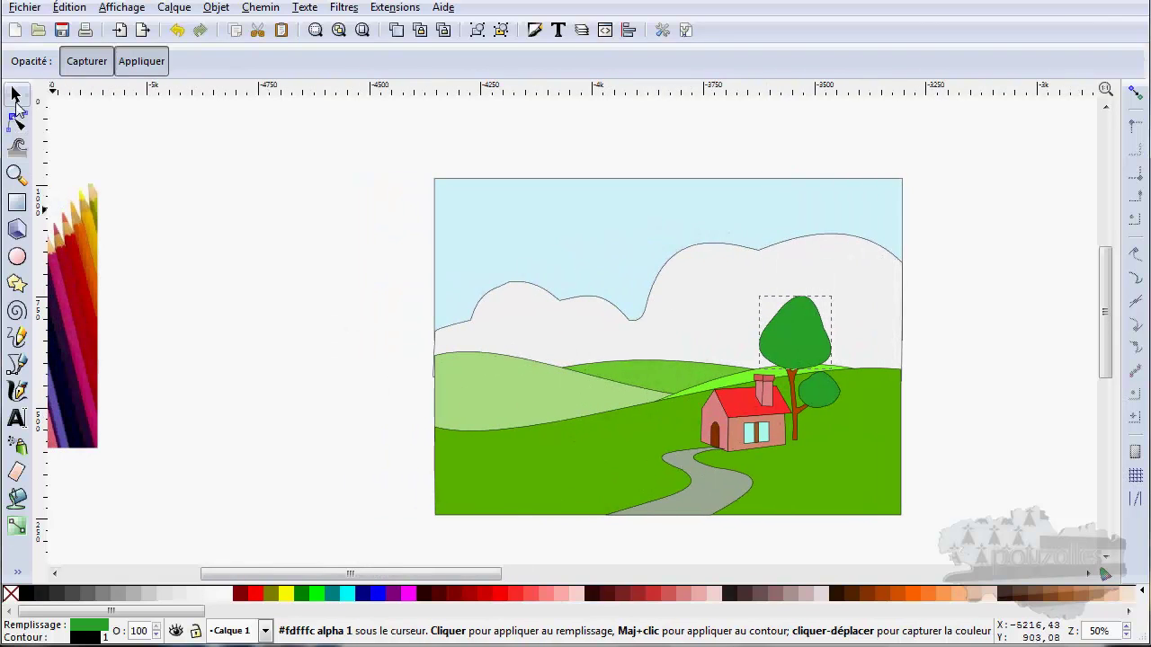
click(15, 94)
mouse_move(80, 330)
mouse_down()
mouse_move(123, 352)
mouse_move(357, 380)
mouse_move(528, 378)
mouse_move(502, 379)
mouse_up()
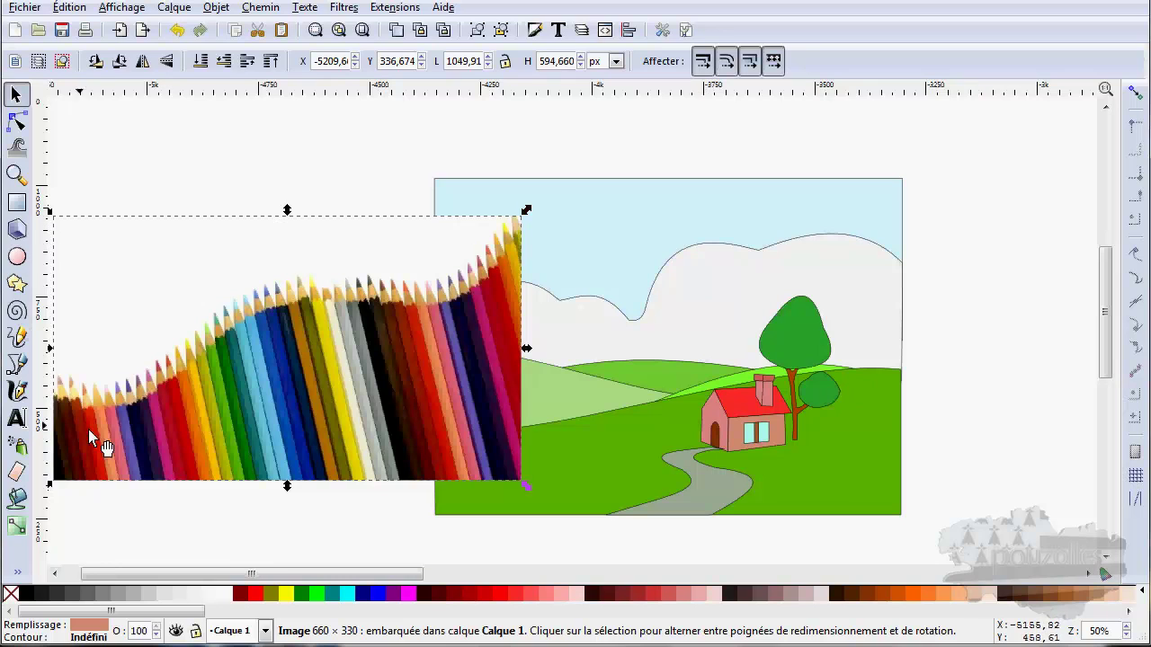
Adjust zoom and pan so the pencils photo and landscape are framed together
click(216, 395)
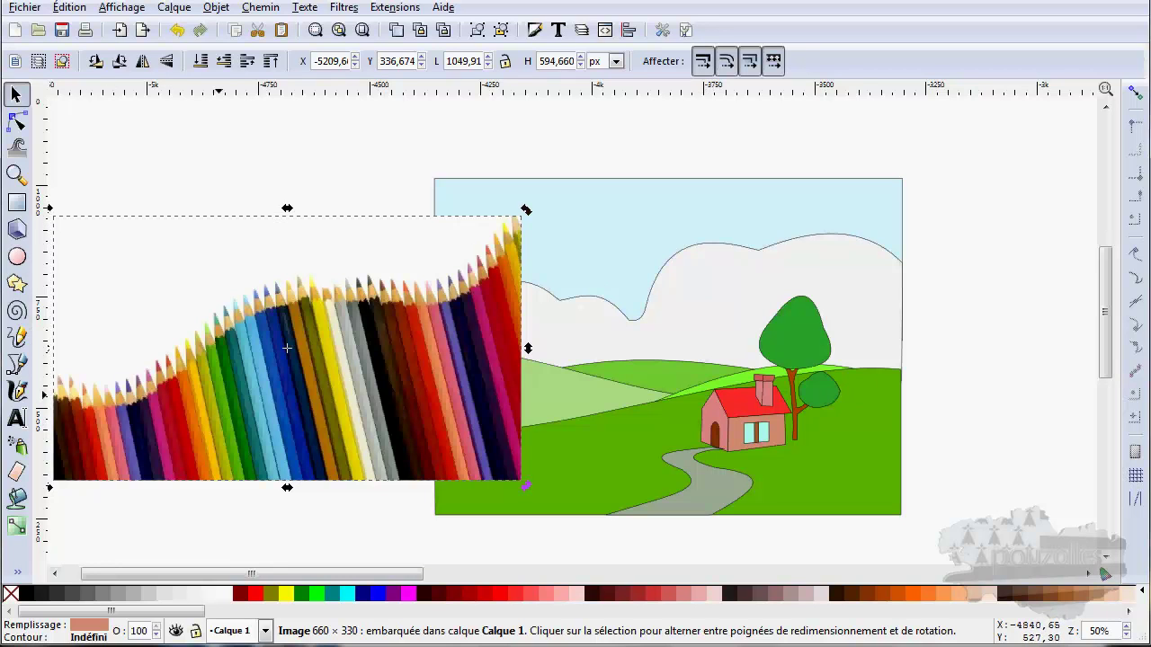
ctrl+scroll(217, 396, up, 2)
ctrl+scroll(217, 396, up, 1)
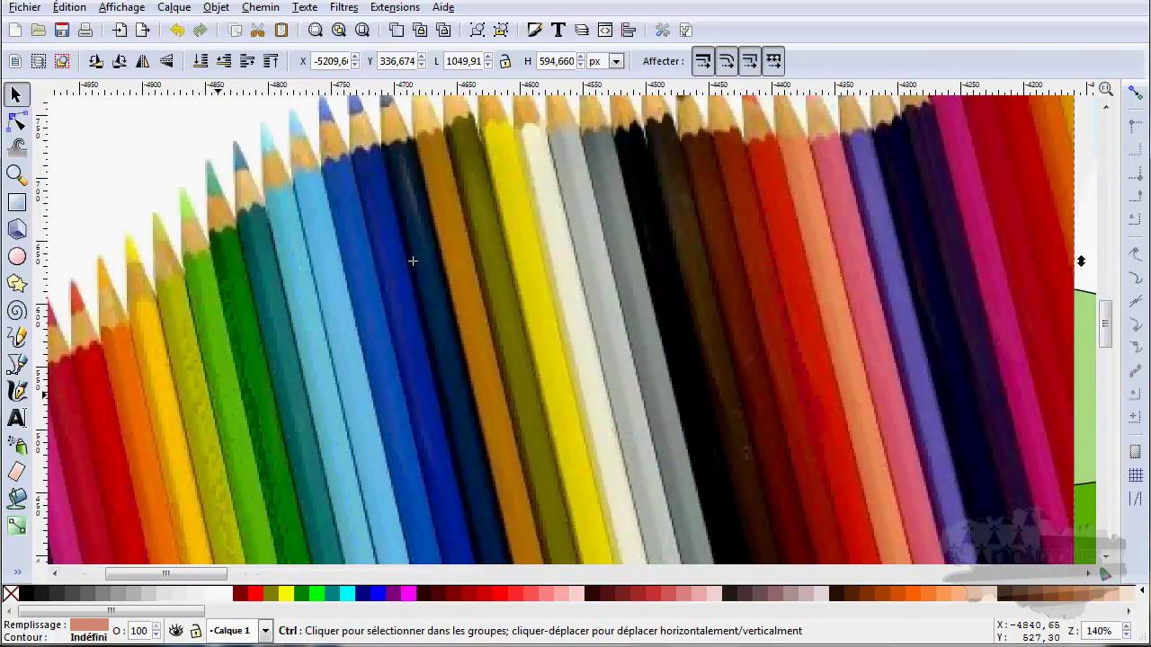
ctrl+scroll(217, 396, up, 1)
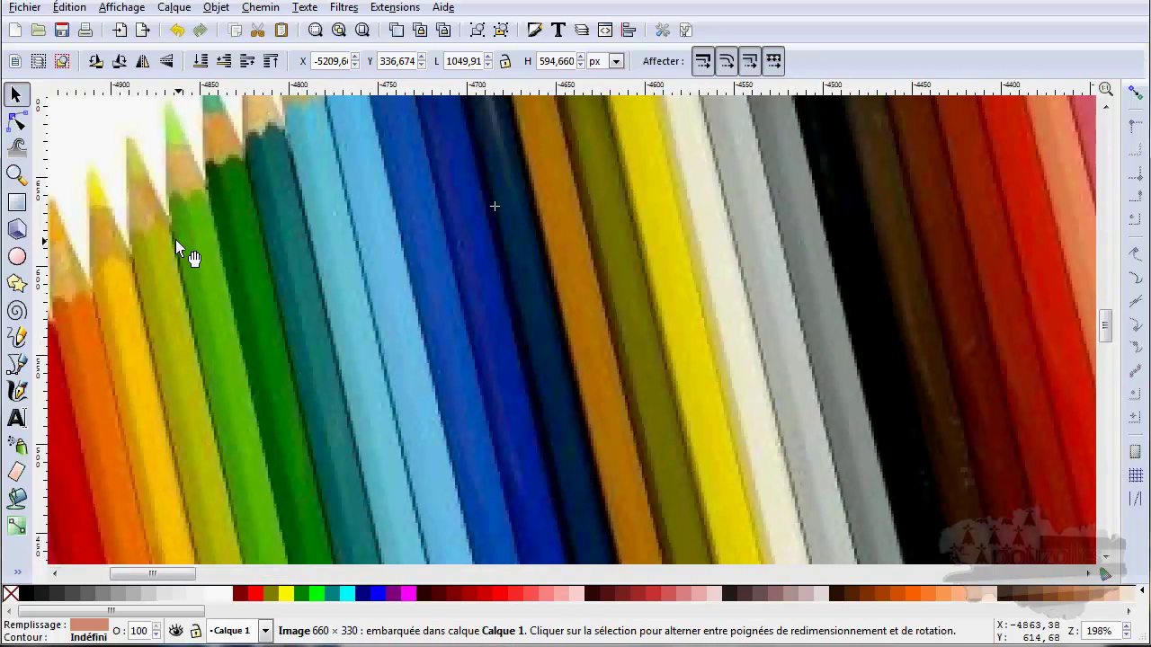
ctrl+scroll(175, 241, down, 3)
ctrl+scroll(175, 240, down, 1)
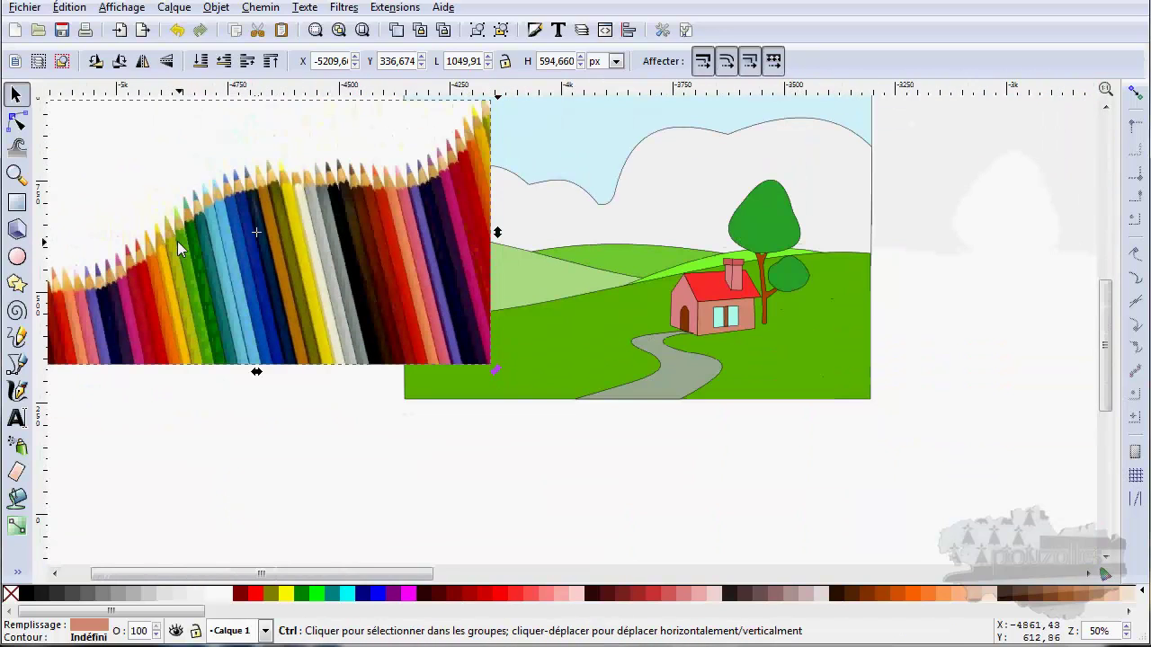
drag(177, 241, 241, 334)
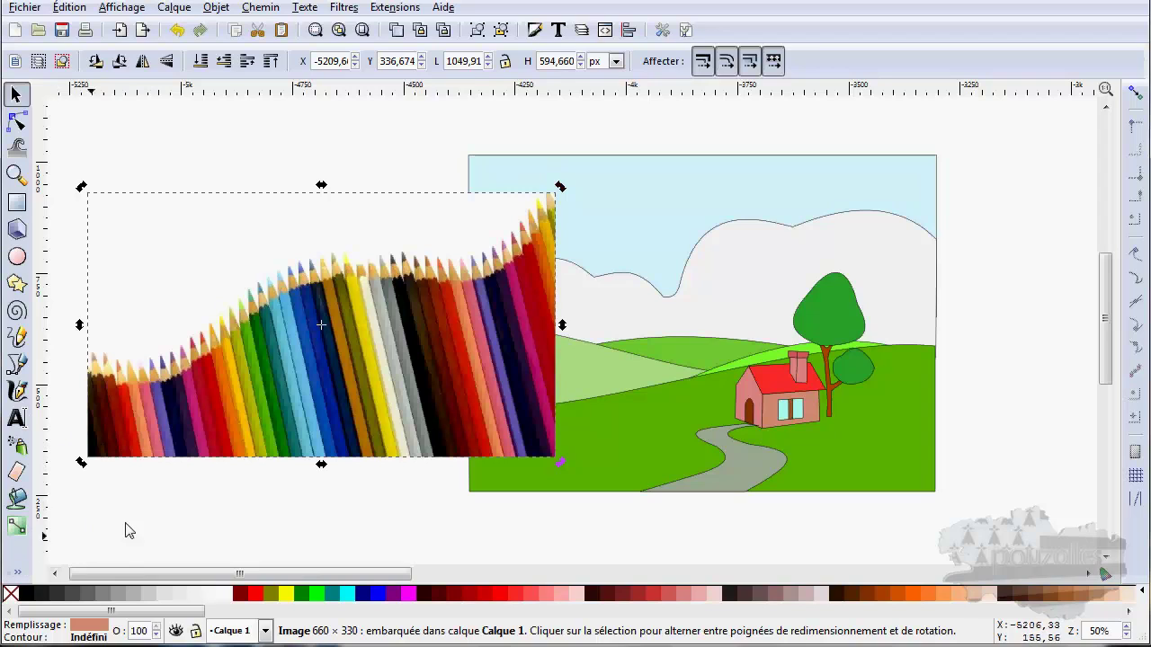
Select the tree canopy and fill it with a dark green sampled from the pencils photo
key(d)
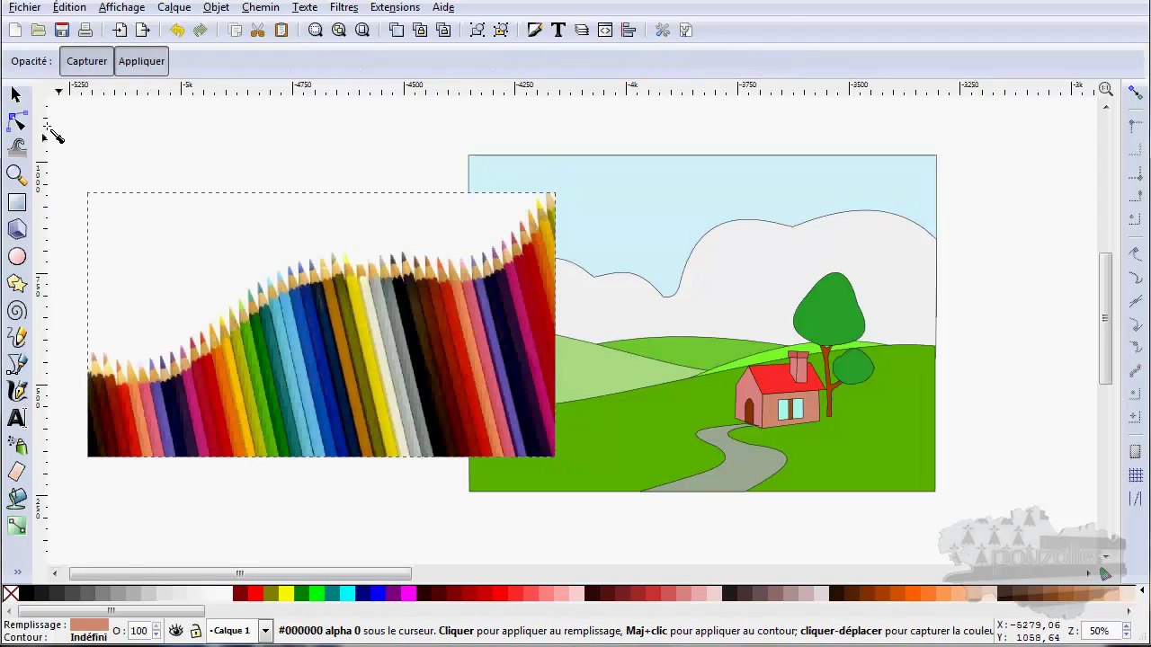
click(15, 94)
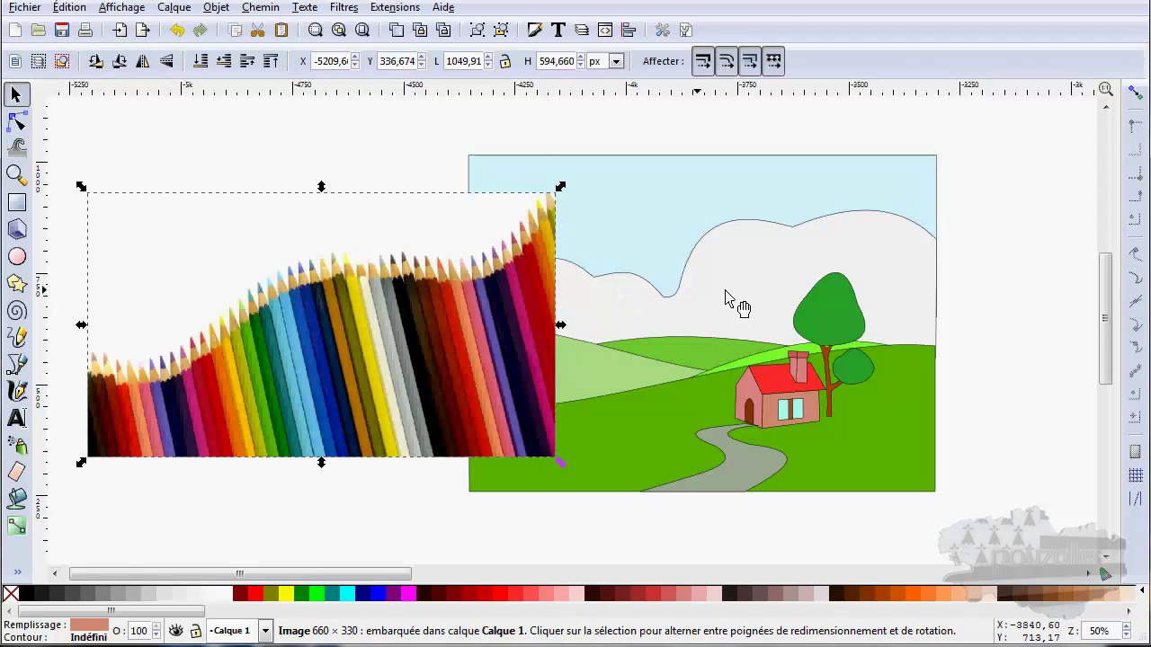
click(830, 317)
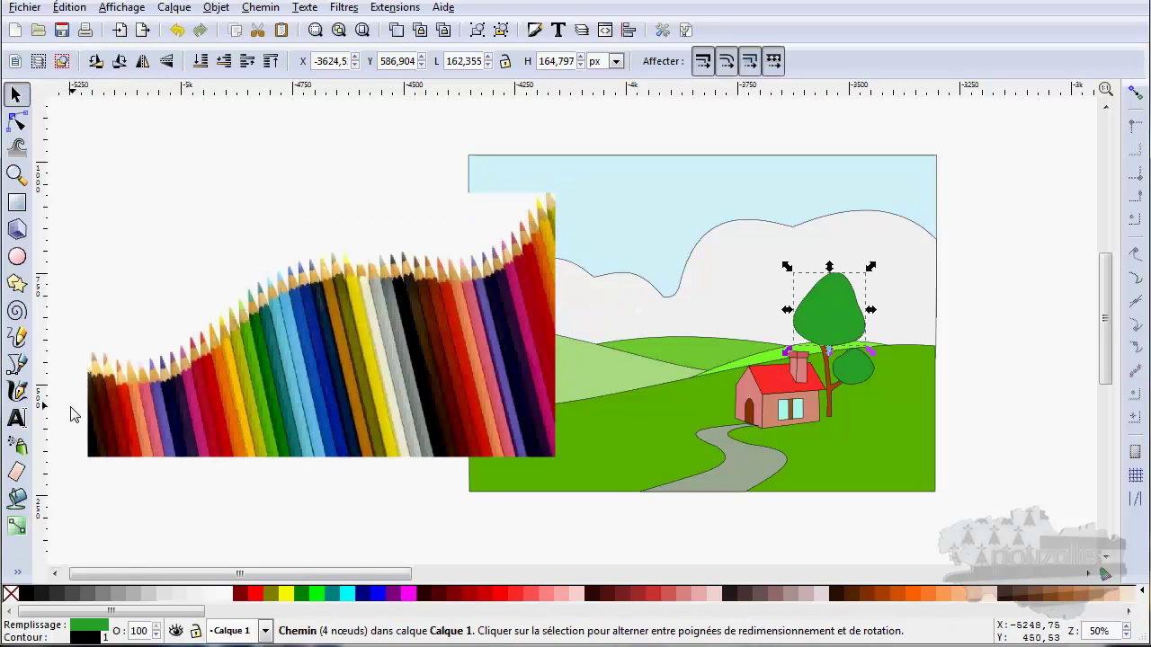
key(d)
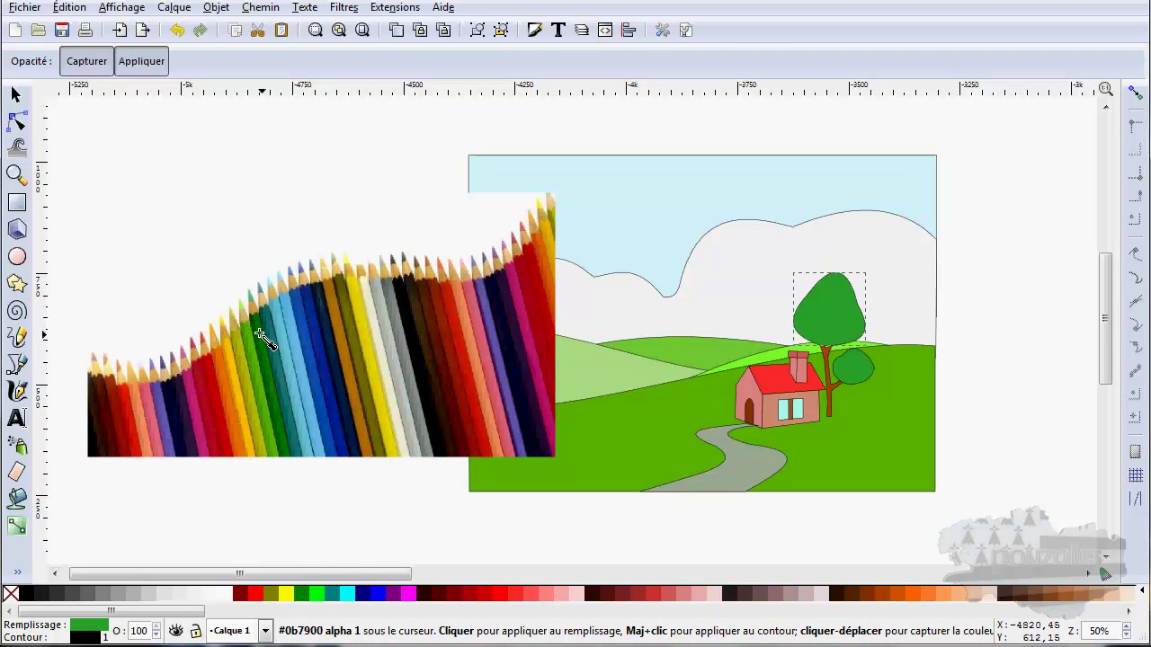
click(260, 343)
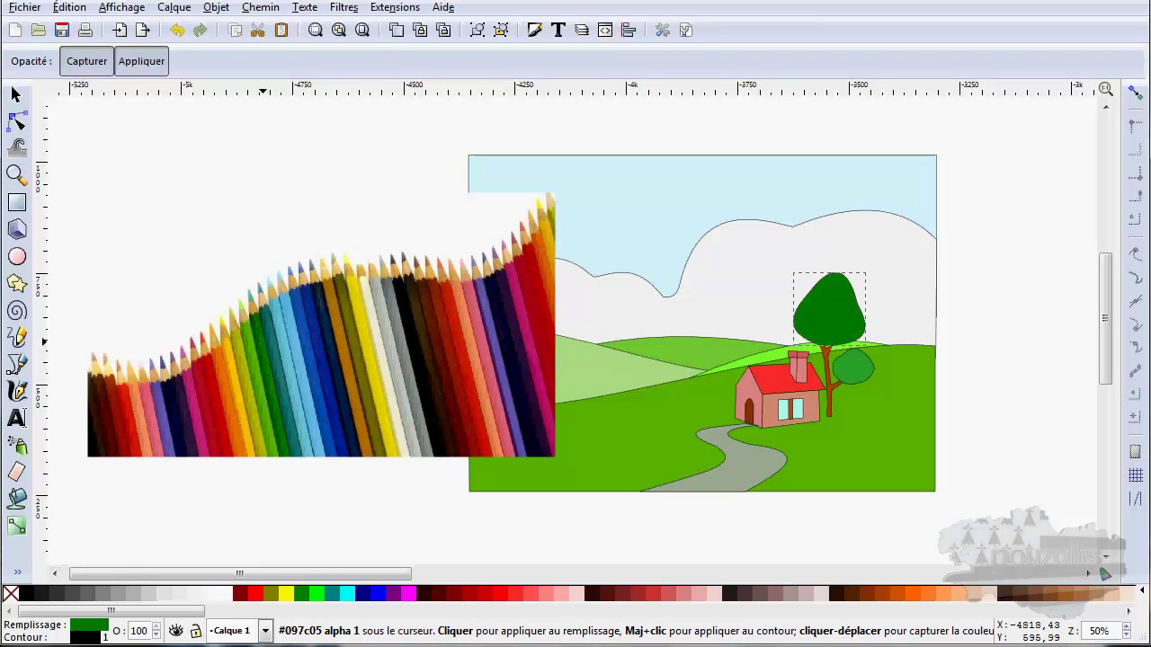
Adjust the view and fill the canopy with the yellow pencil's colour
scroll(254, 338, up, 1)
scroll(254, 338, up, 1)
scroll(255, 337, up, 1)
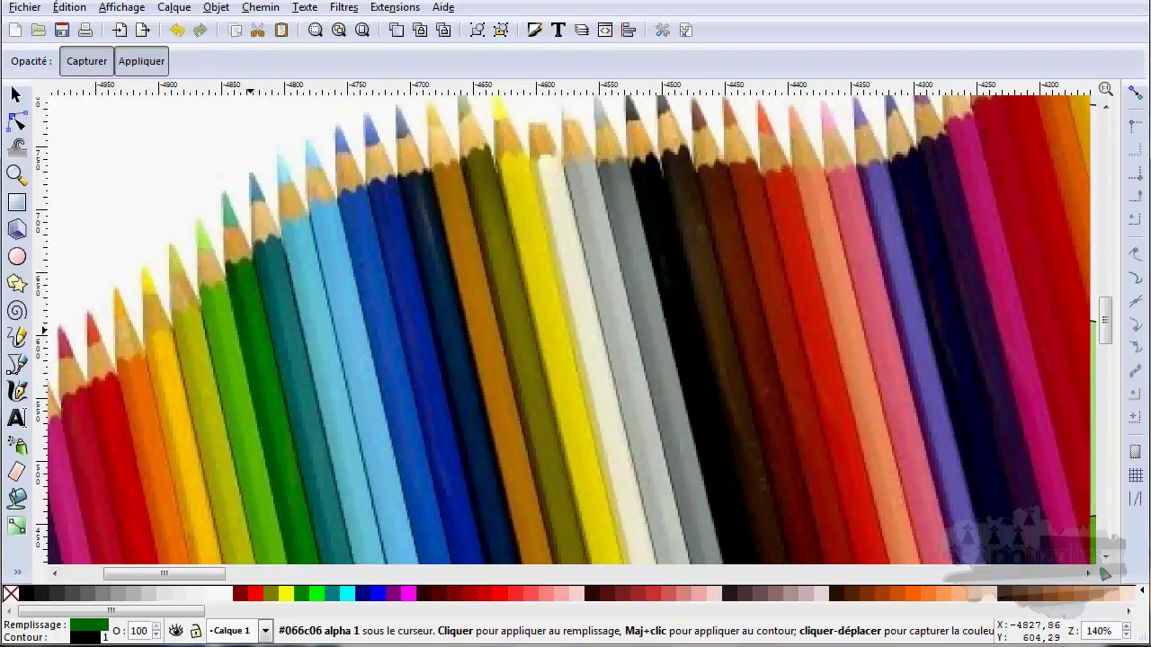
scroll(250, 331, down, 1)
scroll(270, 327, down, 1)
scroll(288, 324, down, 1)
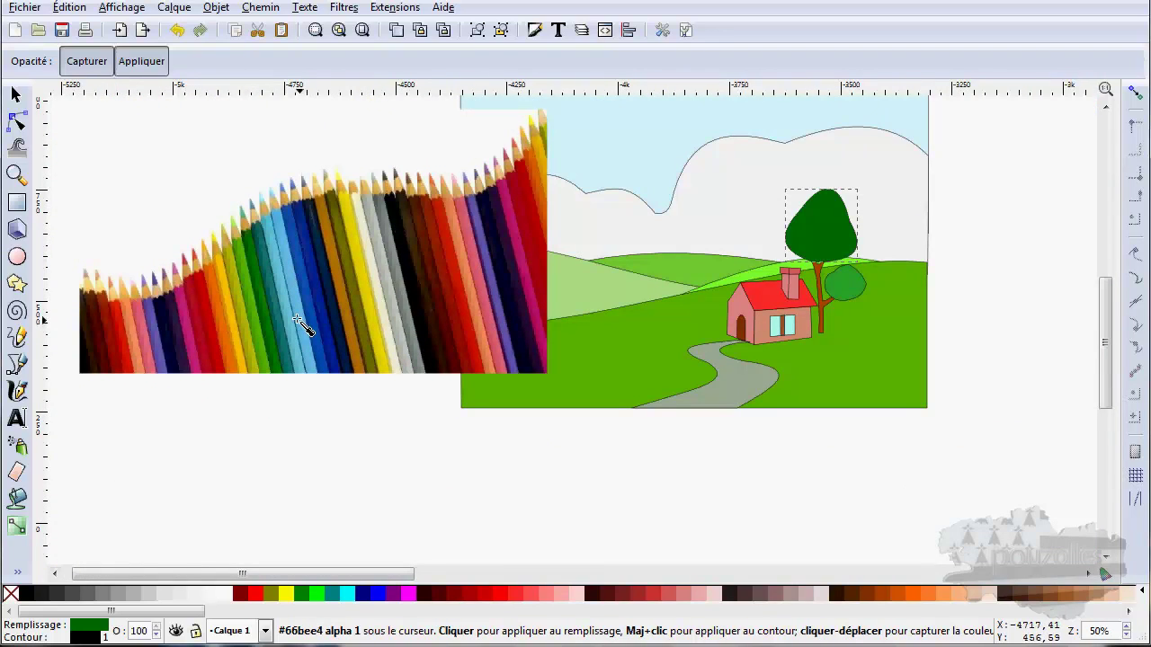
scroll(304, 328, up, 2)
scroll(304, 328, right, 1)
scroll(306, 334, up, 1)
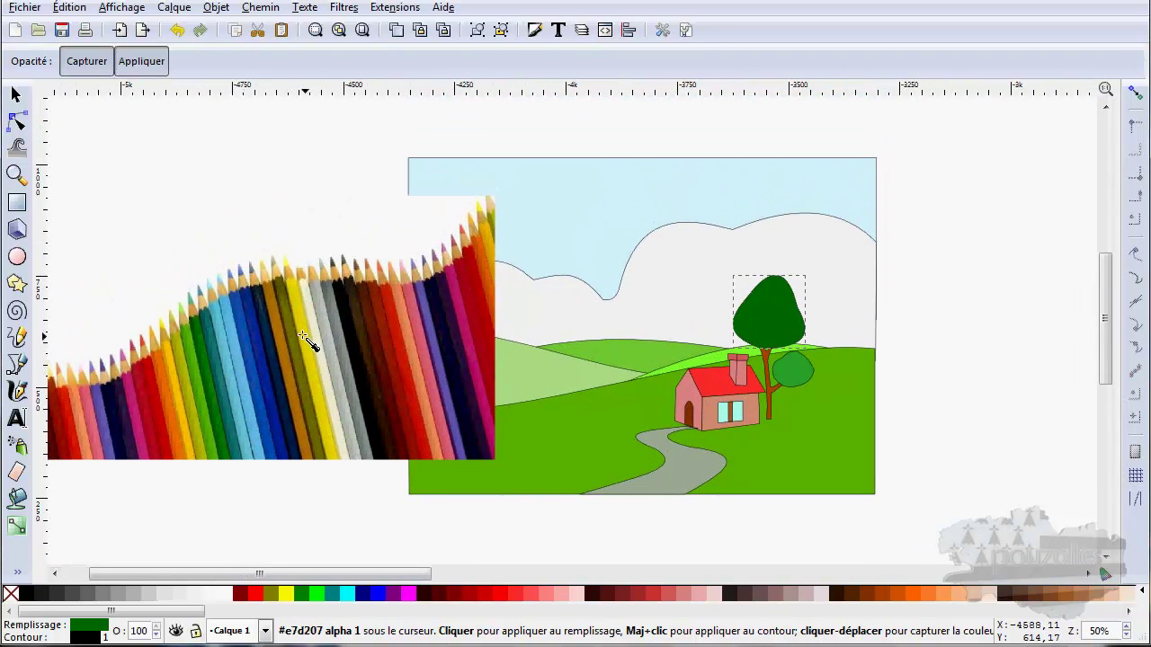
click(304, 337)
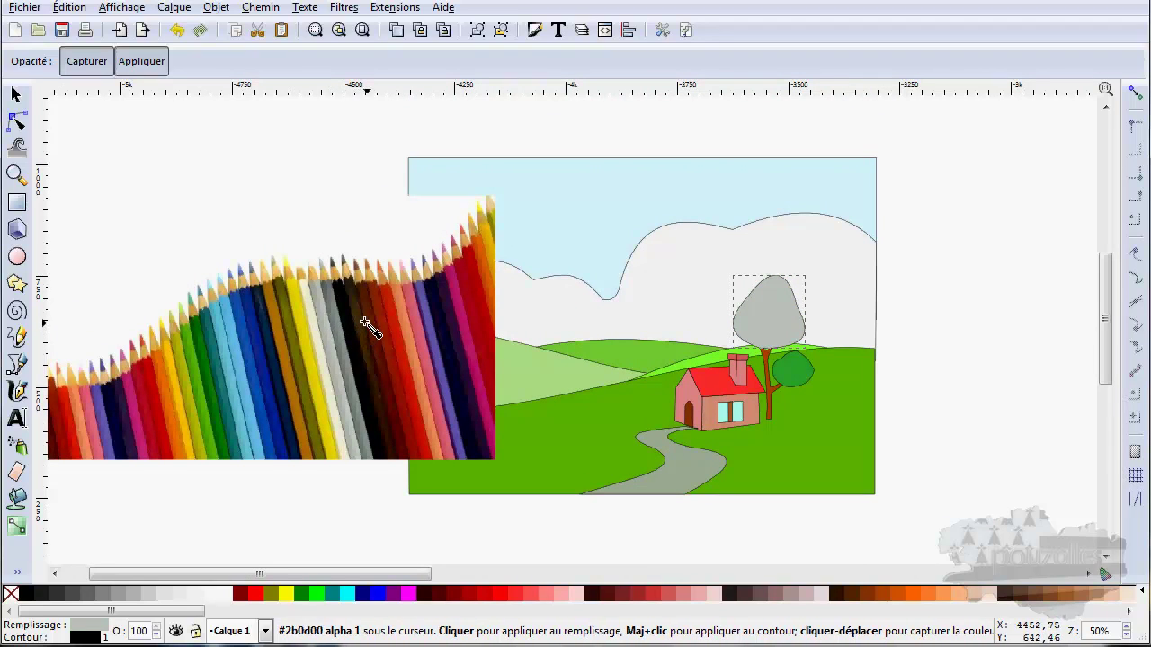
Try red and orange pencil colours, ending with violet #6558a8 on the canopy
click(402, 341)
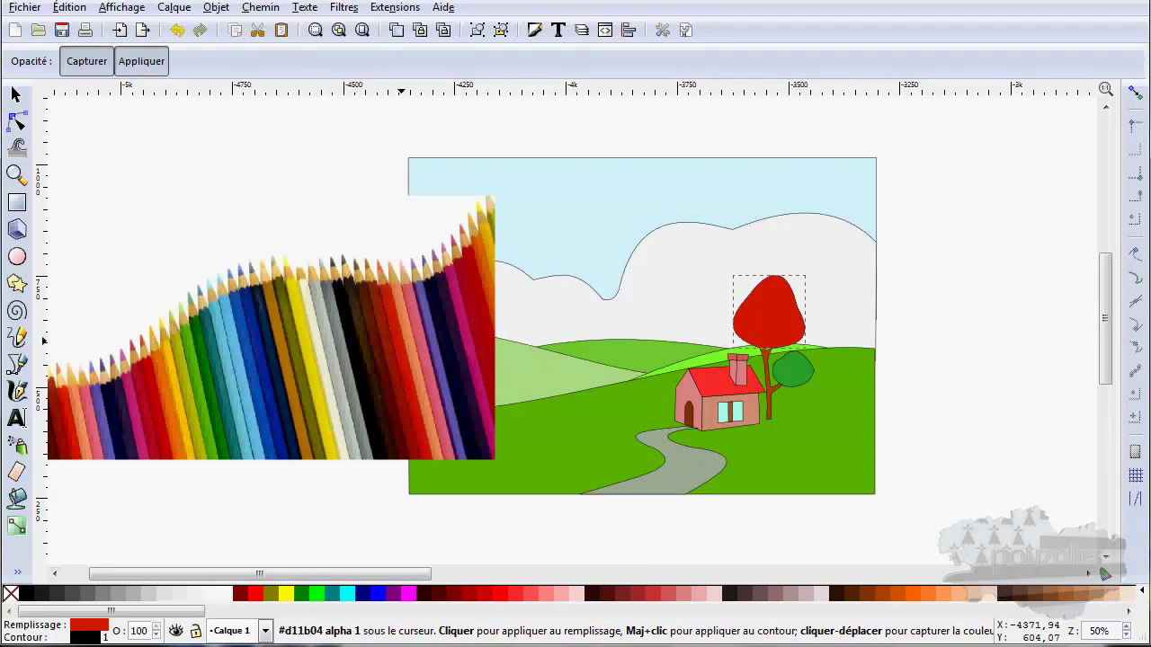
click(414, 348)
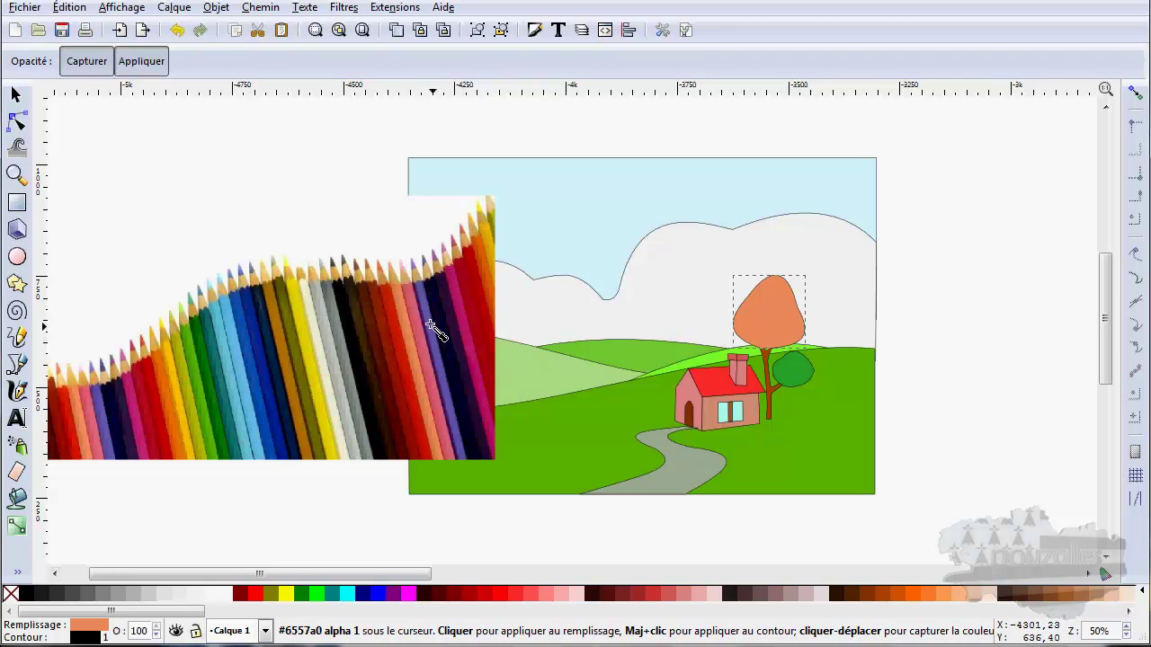
click(429, 319)
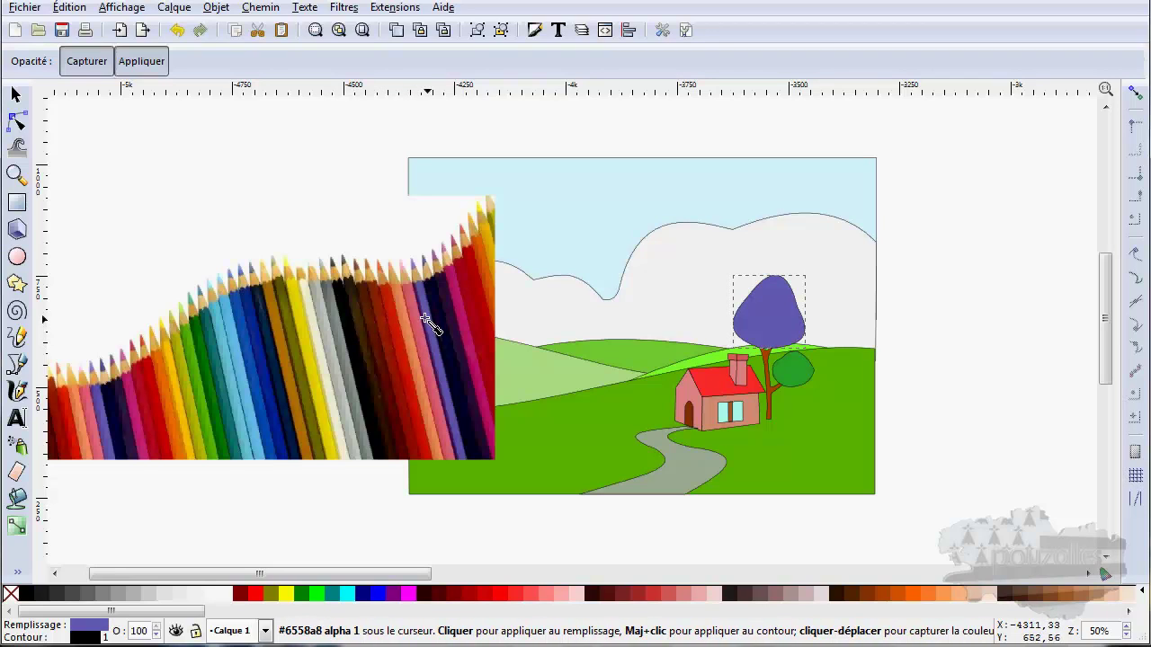
drag(102, 437, 178, 440)
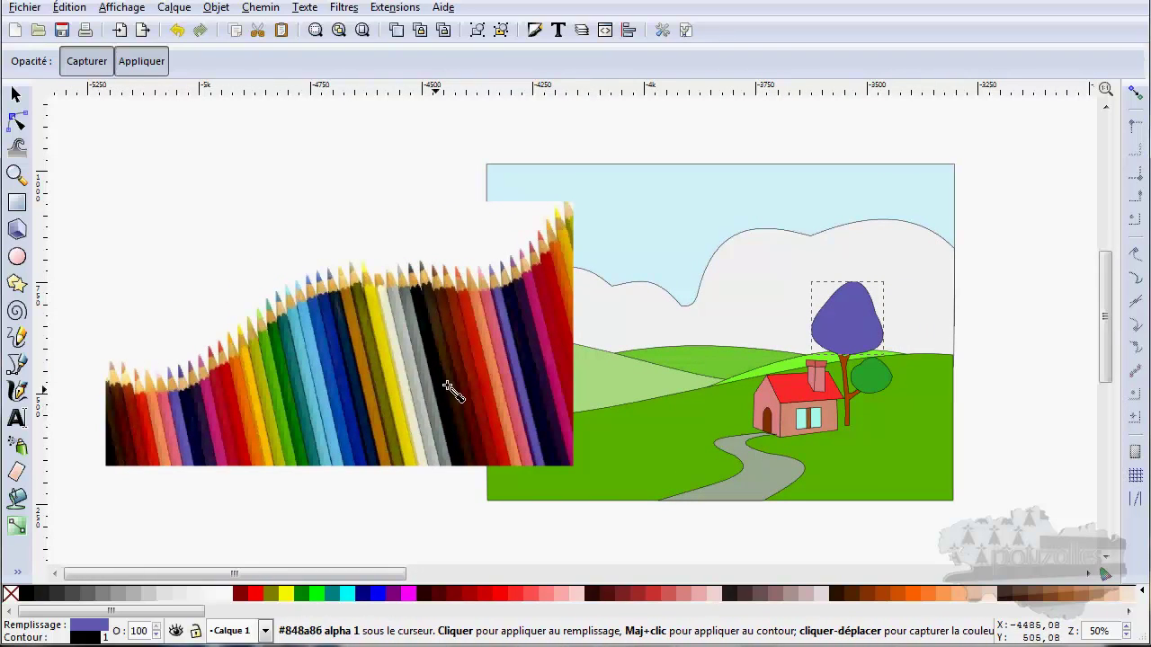
drag(553, 359, 497, 375)
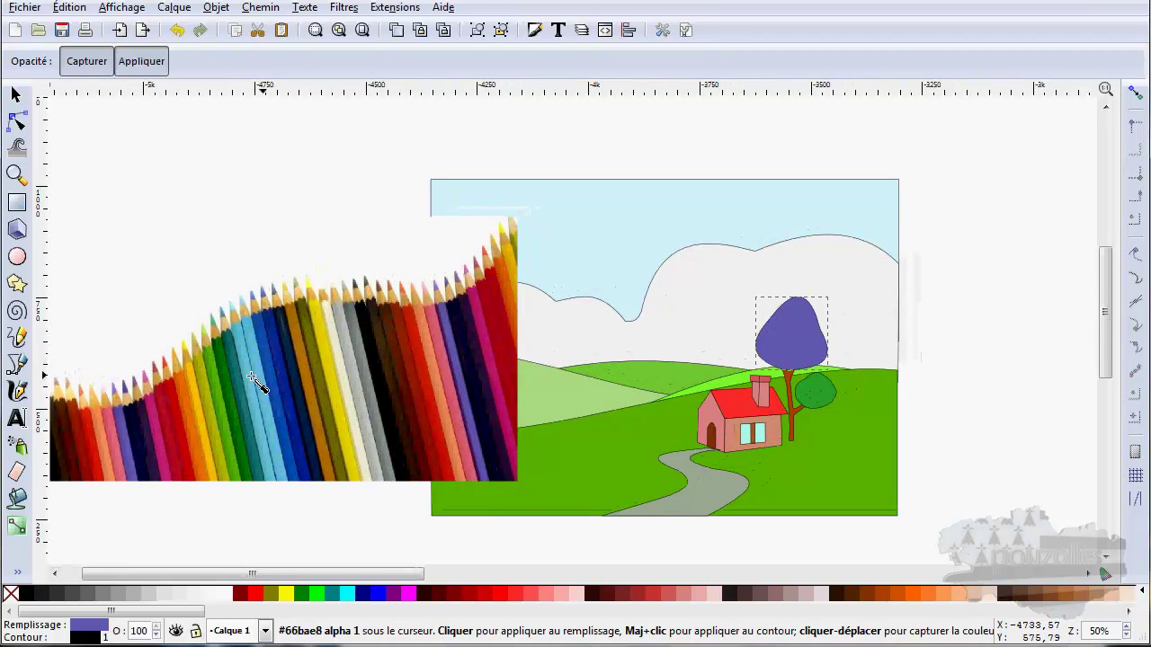
Sample a light green pencil onto the canopy, then match it to the small bush's green
click(225, 405)
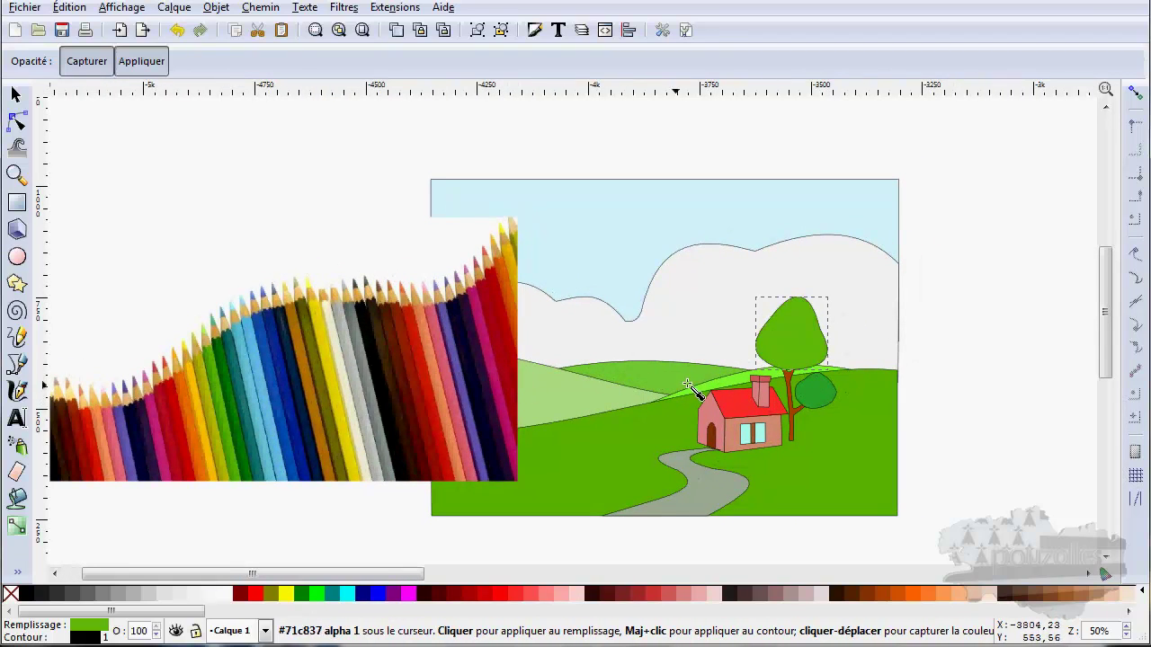
click(820, 389)
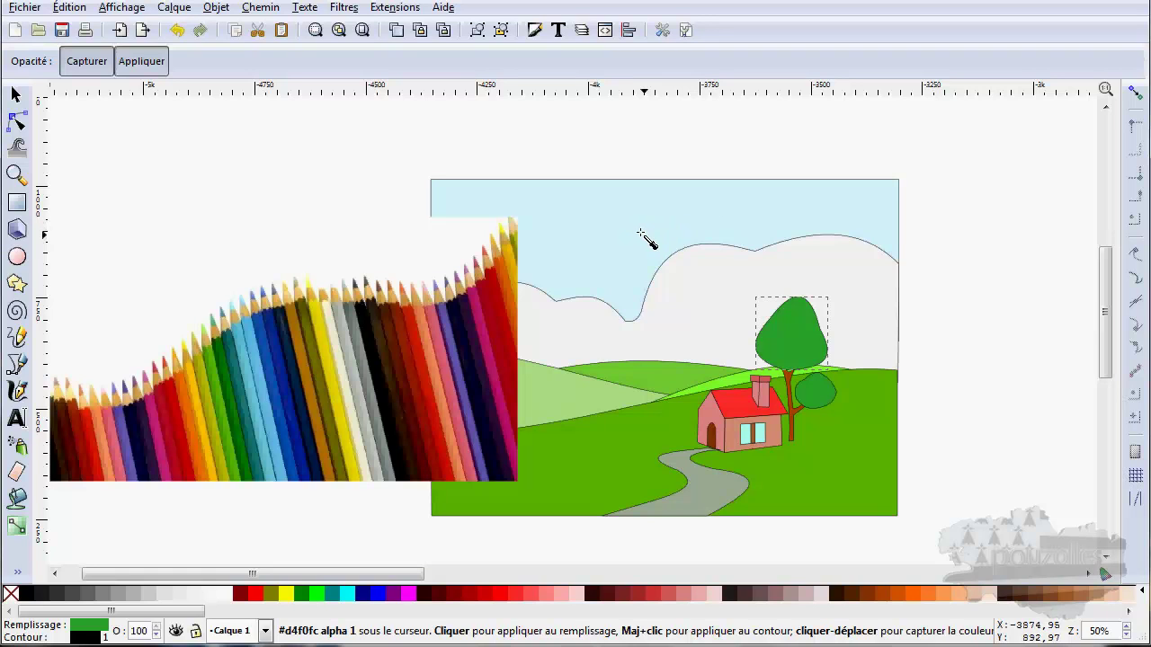
mouse_move(315, 576)
mouse_down()
mouse_move(513, 576)
mouse_move(297, 576)
mouse_up()
mouse_move(189, 611)
mouse_down()
mouse_move(535, 625)
mouse_move(459, 625)
mouse_up()
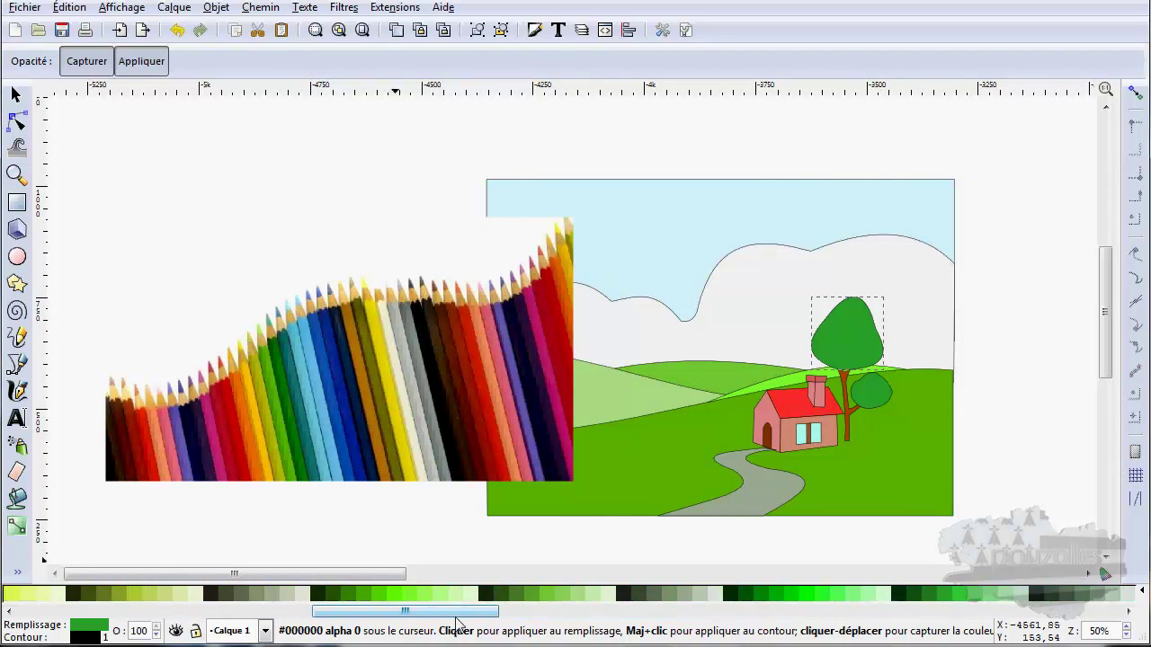
drag(459, 625, 87, 609)
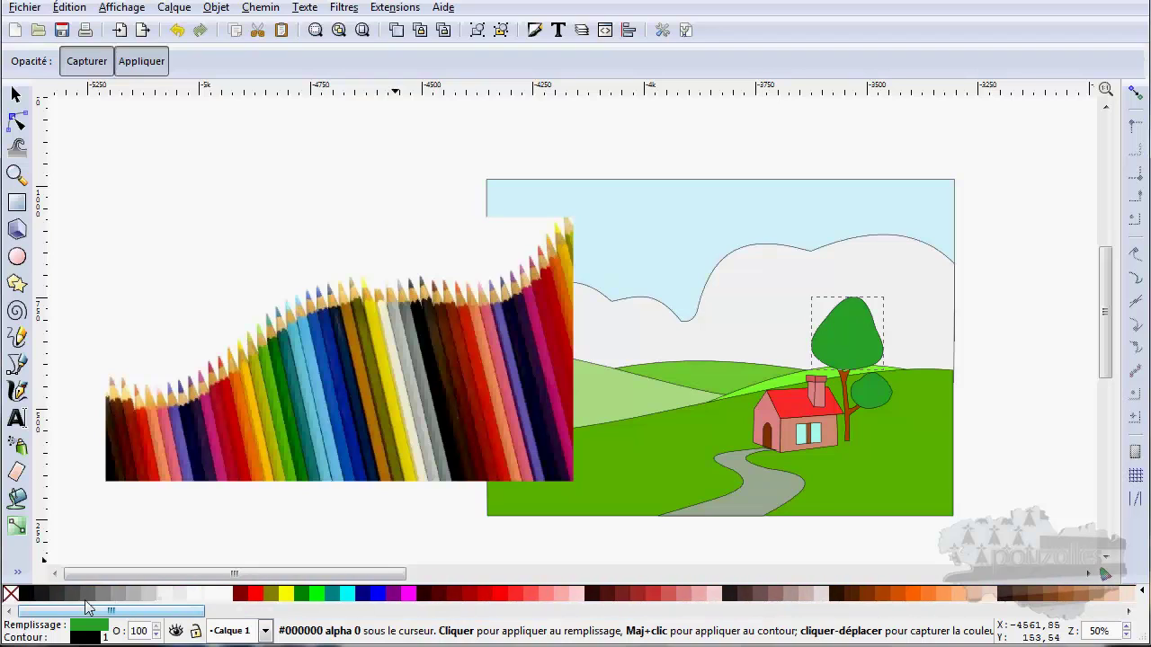